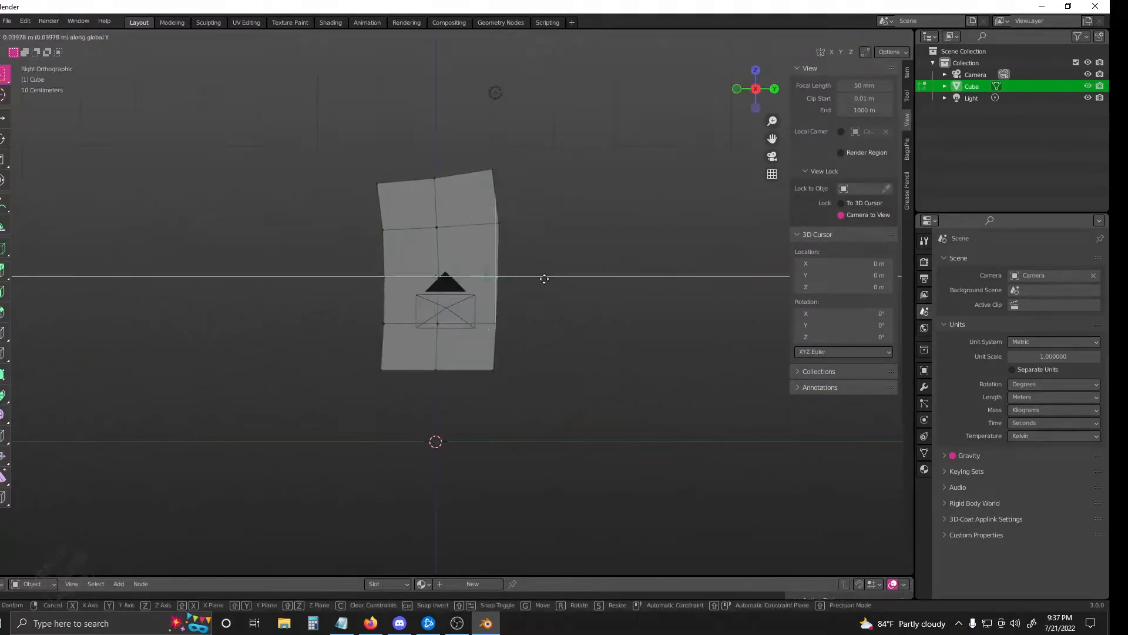
Add vertical and horizontal loop cuts through the upper part of the cleaver blade on its cutting-edge half.
key("Tab")
middle_click_drag(507, 220, 560, 293)
key("Tab")
key("Tab")
left_click(560, 292)
key("Tab")
scroll(471, 207, "up", 3)
key("ctrl+r")
left_click(479, 226)
key("ctrl+r")
left_click(488, 244)
Reposition vertices of the new loop cuts in the right view to form a rounded outline in the blade's upper corner.
key("KP_3")
key("alt+z")
left_click(506, 214)
key("g")
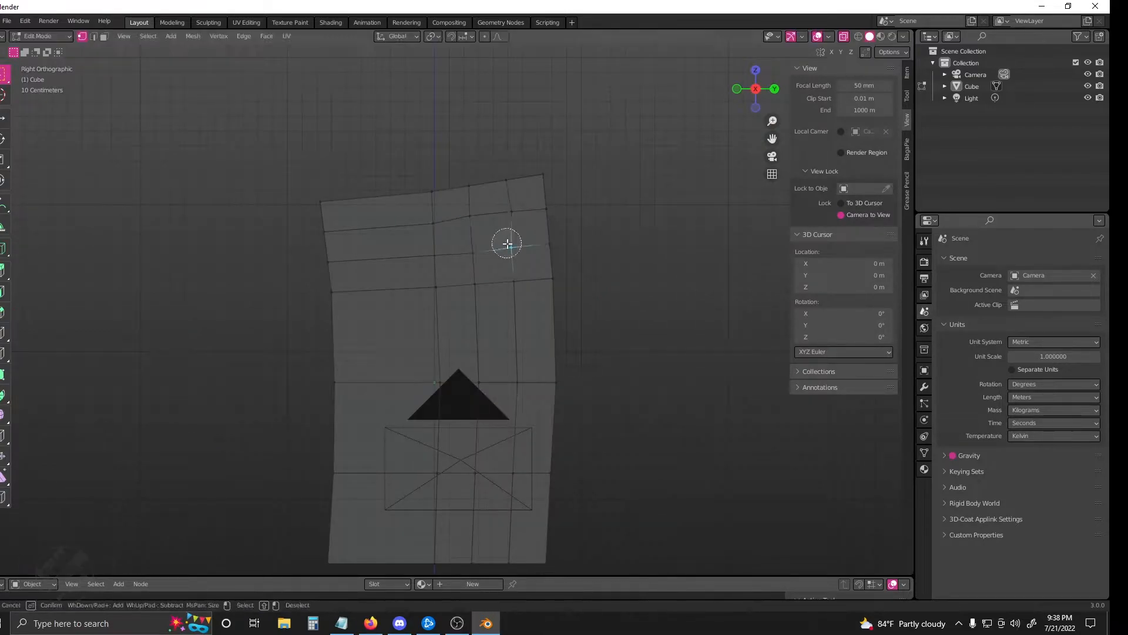
left_click(508, 260)
middle_click_drag(508, 260, 519, 270)
Select the four faces inside the rounded outline in the blade's upper corner, including the matching far-side faces.
key("3")
left_click(477, 232)
left_click(496, 231, "shift")
left_click(478, 252, "shift")
left_click(496, 251, "shift")
key("KP_3")
key("alt+z")
key("c")
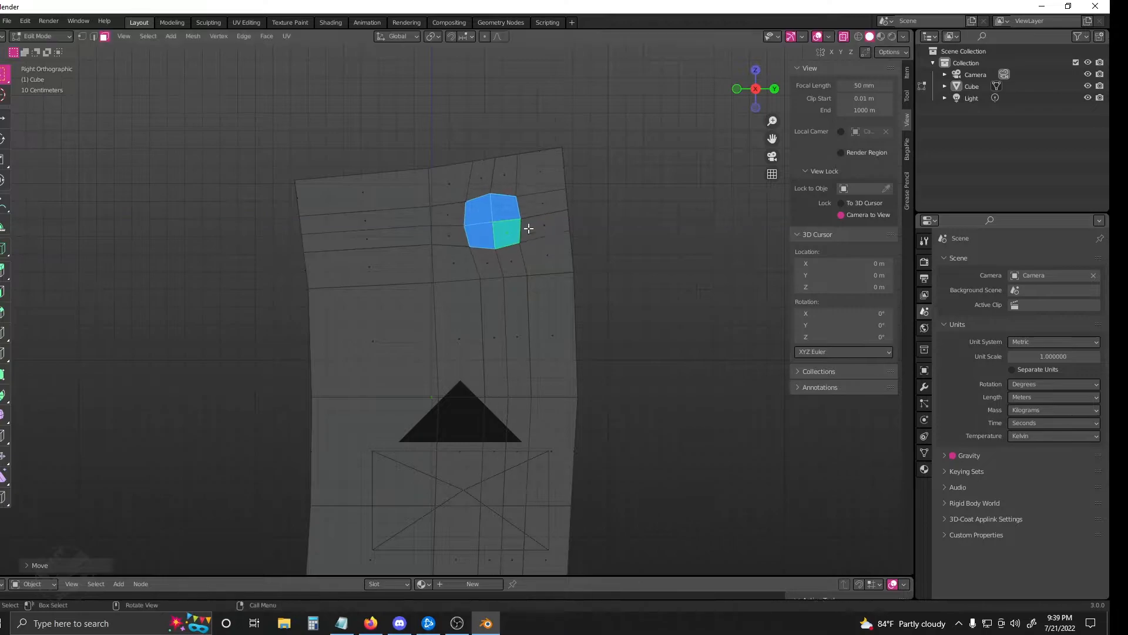
Move the vertices of the vertical loop beside the rounded outline along Z.
key("alt+a")
scroll(506, 235, "up", 1)
key("alt+z")
key("1")
key("alt+z")
left_click_drag(407, 169, 449, 251)
key("g")
key("z")
Delete the faces inside the rounded outline to open a hole in the blade.
key("alt+z")
scroll(465, 227, "down", 3)
key("3")
middle_click_drag(466, 227, 647, 249)
key("x")
Refine the hole's shape by moving its rim vertices in the right view, and finish editing the blade mesh.
key("1")
scroll(503, 223, "up", 4)
middle_click_drag(470, 206, 503, 223)
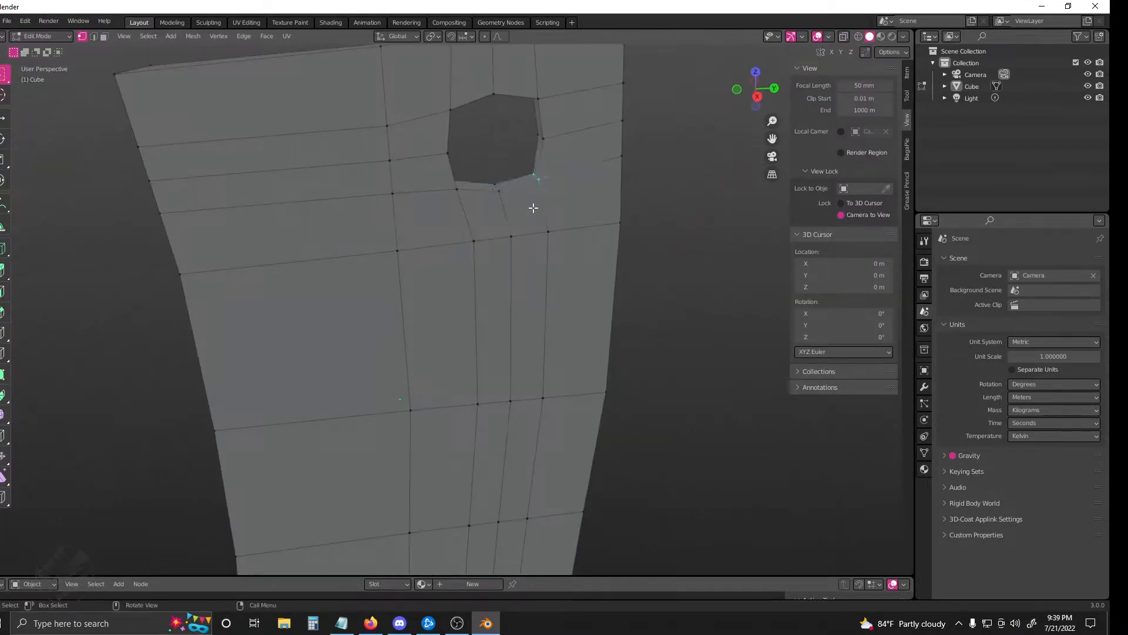
scroll(503, 223, "down", 3)
key("KP_3")
key("alt+z")
left_click(453, 193)
key("g")
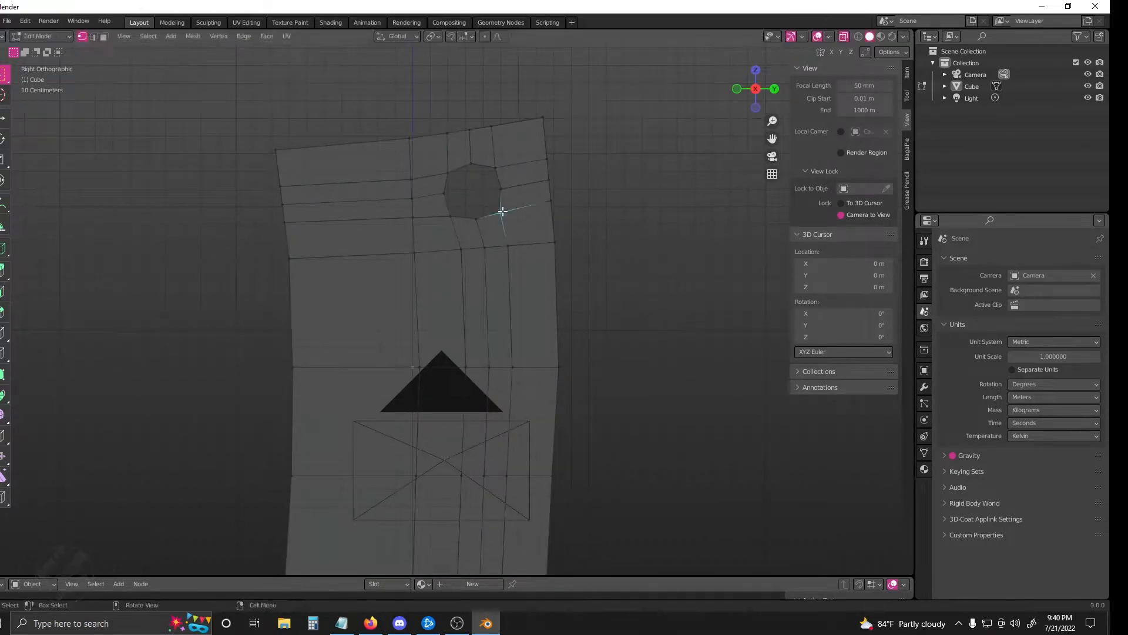
key("alt+z")
key("Tab")
Add a cube for the handle, scale it, and move it along Z towards the blade's lower edge.
scroll(505, 200, "down", 4)
middle_click_drag(505, 200, 491, 267)
scroll(491, 268, "down", 2)
key("shift+a")
left_click(518, 238)
key("s")
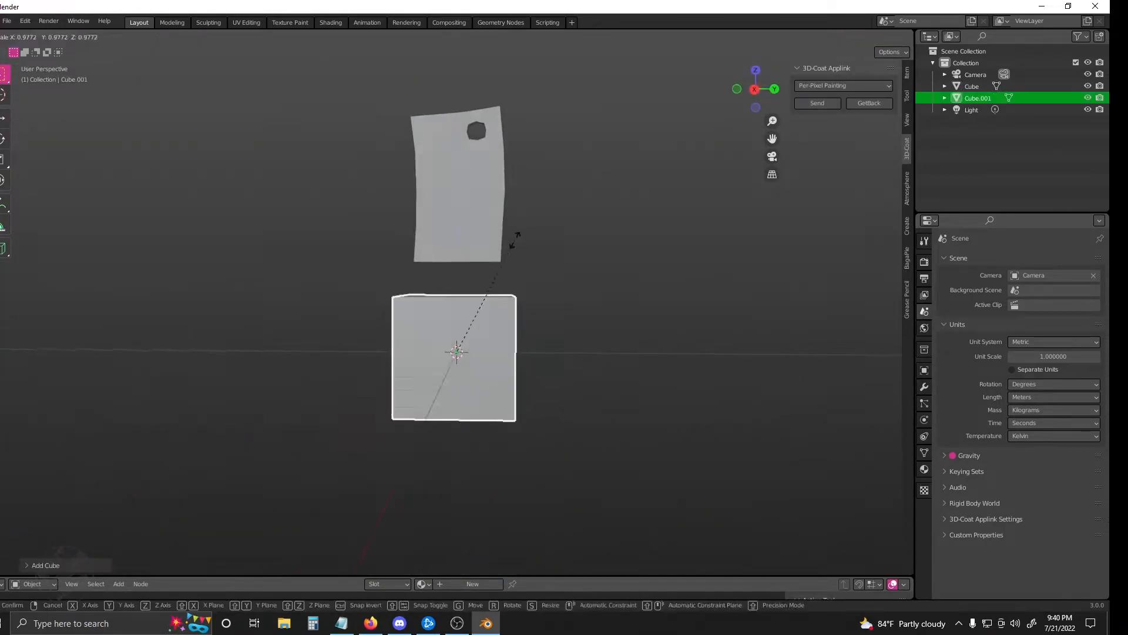
left_click(564, 262)
key("g")
key("z")
left_click(529, 235)
Bend the handle by shifting its middle vertices along Y in the right view.
middle_click_drag(529, 235, 486, 223)
key("KP_3")
key("Tab")
key("alt+z")
left_click_drag(370, 253, 459, 288)
key("g")
key("y")
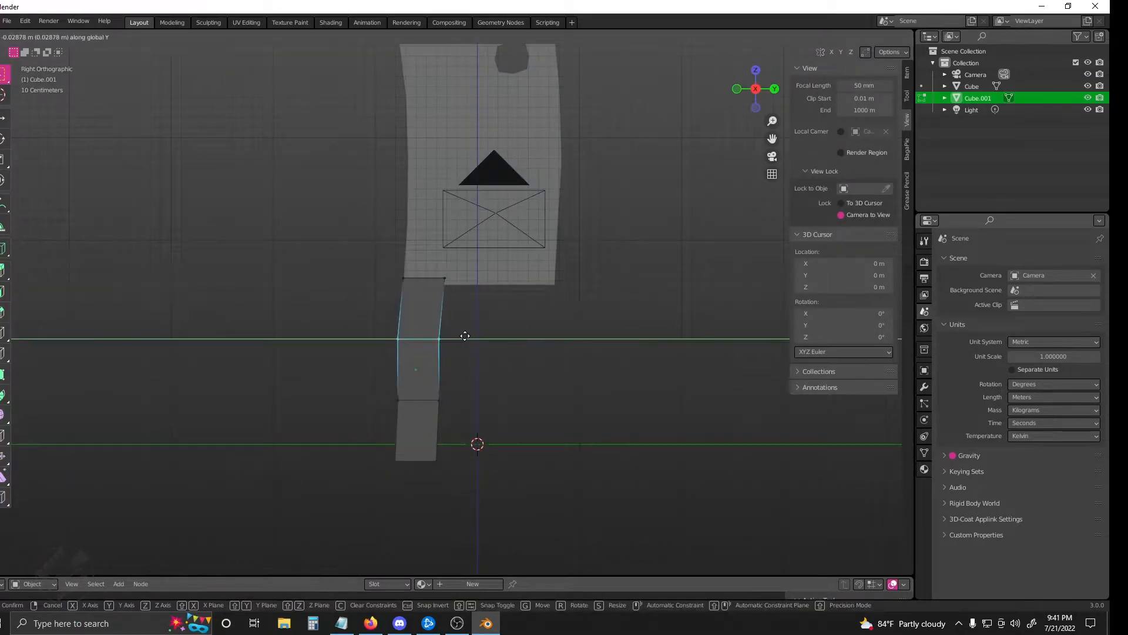
left_click(469, 386)
Add loop cuts to the handle and scale the lengthwise edge loop along Y.
middle_click_drag(469, 386, 552, 358)
key("ctrl+r")
double_click(414, 294)
key("ctrl+r")
double_click(438, 348)
left_click(409, 321, "alt")
middle_click_drag(409, 320, 321, 294)
key("s")
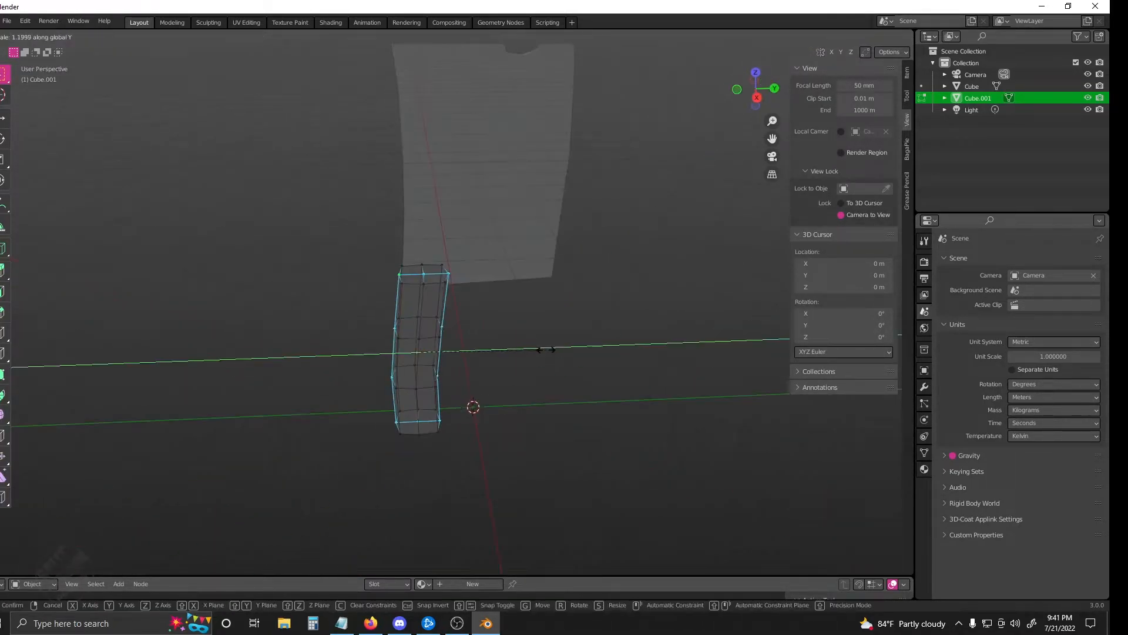
left_click(547, 347)
Add two loop cuts near the handle's lower end and scale each one to form a bulged grip end.
middle_click_drag(547, 347, 529, 329)
key("ctrl+r")
double_click(482, 387)
key("s")
left_click(539, 395)
key("ctrl+r")
double_click(460, 406)
key("s")
left_click(486, 349)
Shift the back-side vertices of the handle along Y in the right view to refine its curve.
key("KP_3")
left_click_drag(391, 288, 435, 324)
key("g")
key("y")
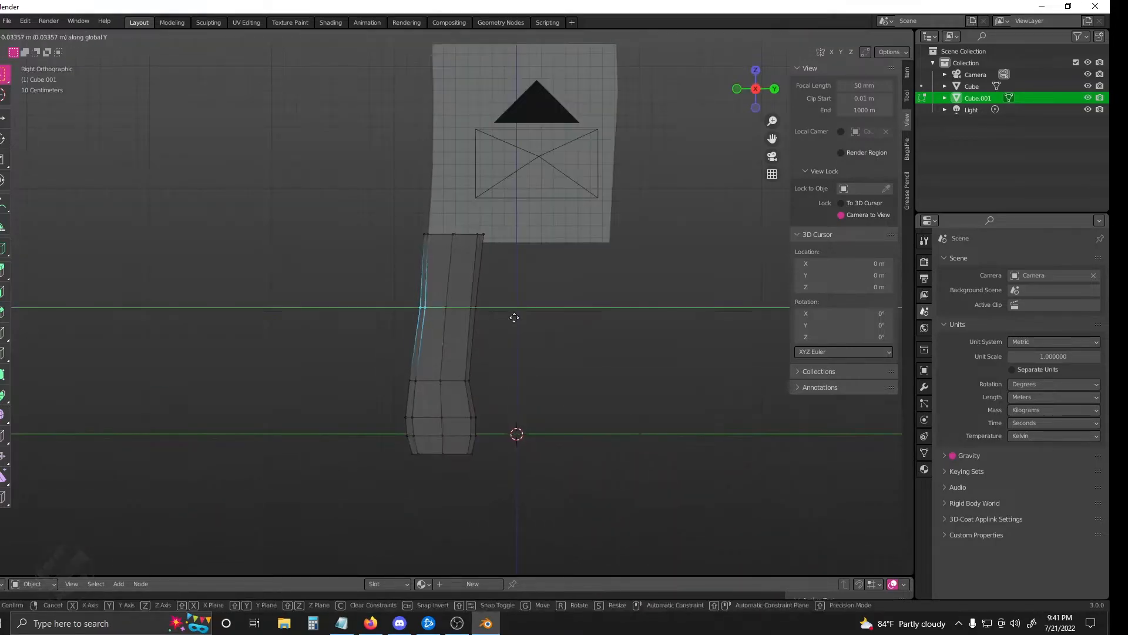
left_click(520, 358)
left_click_drag(500, 358, 457, 400)
key("Tab")
middle_click_drag(520, 357, 501, 347)
left_click(564, 353)
left_click(509, 264)
key("Tab")
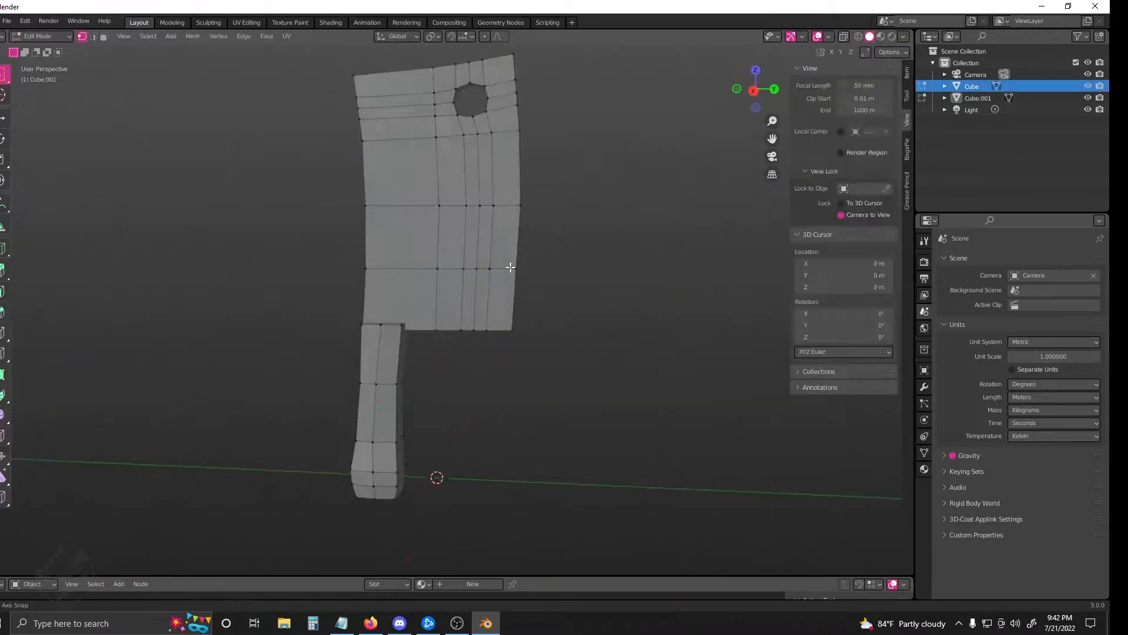
key("Tab")
Select the entire handle mesh and scale it along X to change its thickness.
left_click(517, 368)
key("Tab")
key("KP_3")
scroll(500, 349, "up", 3)
key("alt+z")
key("c")
key("alt+z")
key("Tab")
middle_click_drag(461, 322, 655, 364)
key("Tab")
key("a")
key("s")
key("x")
left_click(476, 385)
Select the vertices running along the handle's length and reposition them to round its profile.
middle_click_drag(476, 385, 464, 365)
key("alt+z")
key("c")
left_click_drag(400, 299, 448, 488)
key("Escape")
key("alt+z")
key("g")
left_click(453, 376)
middle_click_drag(452, 376, 506, 345)
key("g")
left_click(442, 372)
Slide the horizontal edge loop near the handle's lower end upward along Z in the right view.
key("Tab")
scroll(506, 345, "down", 2)
key("KP_3")
key("Tab")
scroll(429, 373, "up", 3)
left_click(444, 383)
scroll(444, 383, "up", 2)
key("g")
key("g")
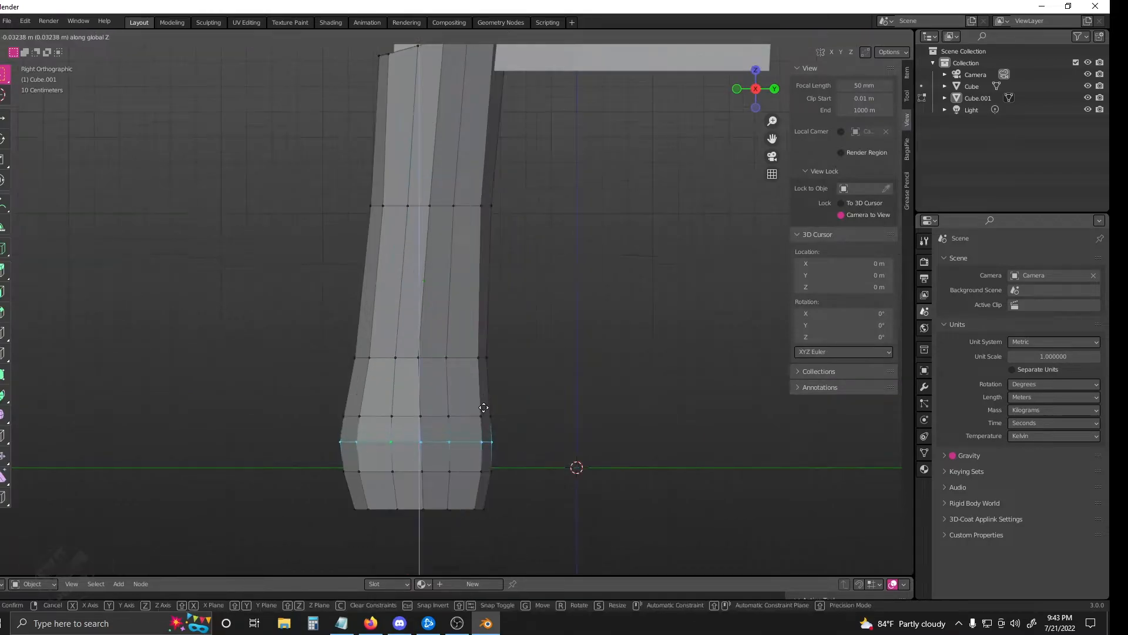
Delete the selected faces near the handle's lower end and fill the opening.
key("alt+z")
key("3")
key("c")
left_click_drag(440, 429, 413, 446)
key("x")
key("f")
middle_click_drag(448, 347, 418, 453)
key("f")
Select the edge loop around the lower handle opening, fill it, and scale the filled area along X.
key("KP_3")
scroll(424, 371, "down", 2)
key("alt+z")
scroll(517, 403, "down", 2)
middle_click_drag(517, 403, 484, 319)
left_click(492, 360, "alt")
key("s")
key("x")
left_click(625, 322)
key("f")
key("s")
key("x")
left_click(708, 381)
Examine the blade and handle meshes in edit mode from the right view and from several angles.
key("Tab")
scroll(484, 319, "down", 4)
left_click(438, 305)
key("Tab")
key("KP_3")
scroll(423, 329, "up", 5)
key("alt+z")
key("c")
left_click(506, 266)
key("Tab")
middle_click_drag(506, 266, 443, 330)
scroll(491, 282, "down", 5)
left_click(491, 282)
key("Tab")
scroll(491, 282, "up", 4)
middle_click_drag(579, 360, 447, 310)
scroll(481, 355, "up", 3)
middle_click_drag(482, 355, 665, 356)
key("Tab")
scroll(476, 327, "down", 5)
Select the vertices at the handle's upper end in the right view and move them to shape the joint with the blade.
left_click(432, 329)
key("Tab")
key("KP_3")
key("alt+z")
left_click_drag(430, 203, 454, 226)
key("g")
left_click(455, 240)
key("alt+z")
key("Tab")
Select edge loops around the handle and scale them to refine its contour.
middle_click_drag(457, 271, 604, 304)
key("Tab")
left_click(438, 333, "alt")
left_click(434, 381, "alt")
key("s")
key("Tab")
mouse_move(446, 414)
middle_mouse_down()
mouse_move(607, 395)
mouse_move(447, 406)
middle_mouse_up()
key("Tab")
scroll(529, 399, "up", 3)
key("s")
left_click(519, 388)
key("s")
left_click(597, 423)
Scale the selected handle edge loop along X in several passes to adjust its thickness.
middle_click_drag(597, 423, 469, 340)
left_click(468, 407, "alt")
key("s")
key("x")
left_click(573, 385)
key("s")
key("x")
left_click(510, 378)
key("s")
key("x")
left_click(510, 399)
Select the blade's outer border edge loops on both sides in edit mode.
key("Tab")
scroll(494, 393, "down", 6)
left_click(458, 235)
key("Tab")
left_click(438, 240, "alt")
middle_click_drag(458, 235, 534, 336)
left_click(304, 335, "alt")
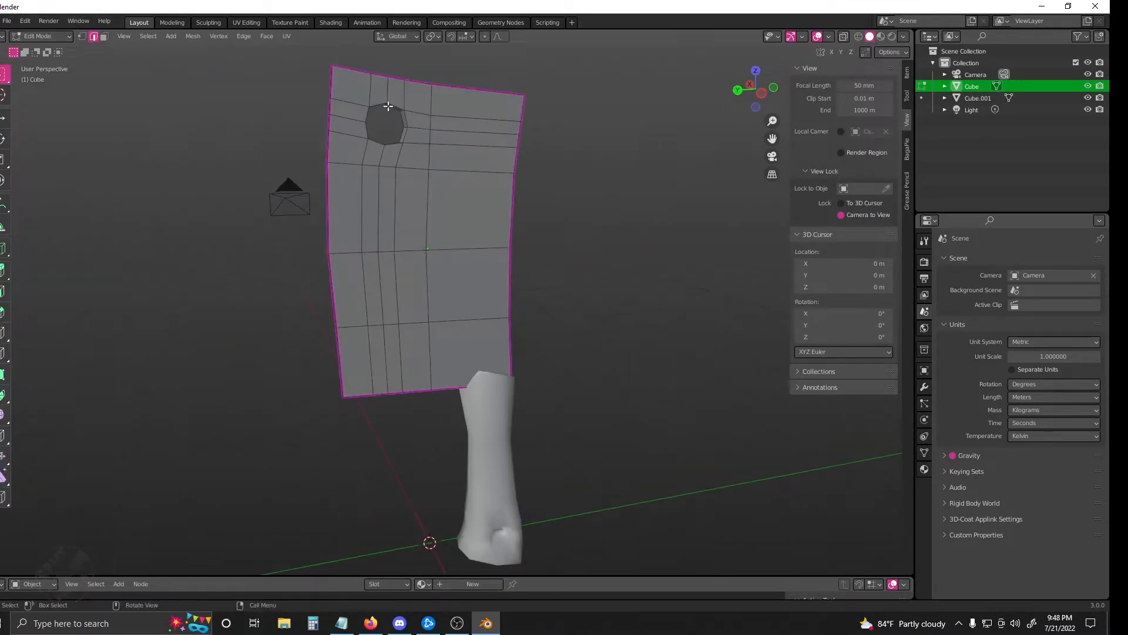
Turn on Auto Smooth at 30° for the blade.
key("Tab")
middle_click_drag(381, 126, 525, 183)
left_click(924, 453)
left_click(1007, 504)
left_click(574, 217)
scroll(574, 216, "down", 4)
Add loop cuts across the blade and move edge vertices inward to form notches in its cutting edge.
left_click(507, 237)
key("Tab")
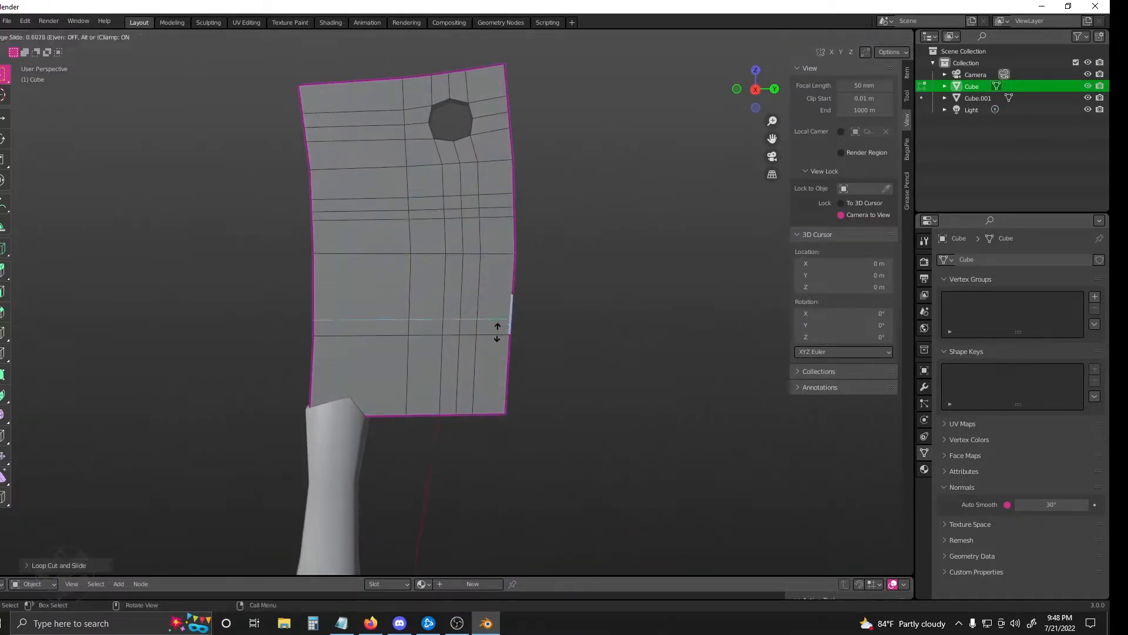
key("KP_3")
key("g")
key("x")
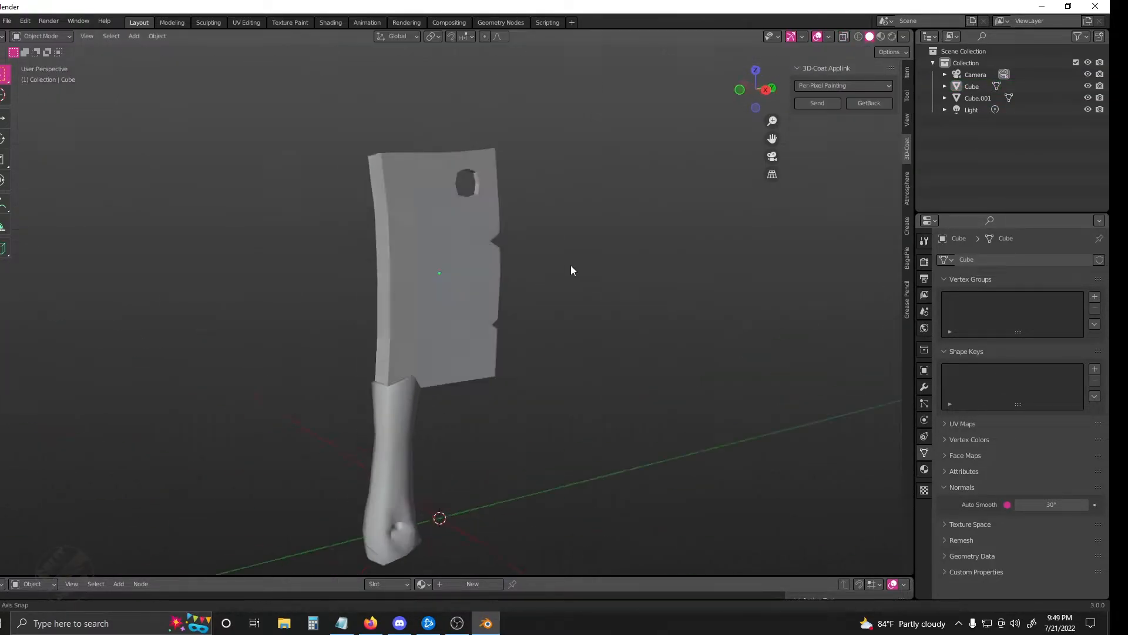
Select the handle, adjust its scale, and shift it along Z to fit beneath the blade.
left_click(464, 249)
scroll(465, 249, "up", 3)
left_click(335, 263)
middle_click_drag(464, 249, 491, 317)
left_click(429, 329)
key("Tab")
key("Tab")
middle_click_drag(293, 264, 410, 255)
left_click(383, 305)
key("s")
key("g")
key("z")
left_click(434, 278)
left_click(436, 281)
Save the Blender file as meatcleaver in the maplecroft folder.
scroll(575, 288, "down", 3)
scroll(410, 255, "up", 3)
key("ctrl+s")
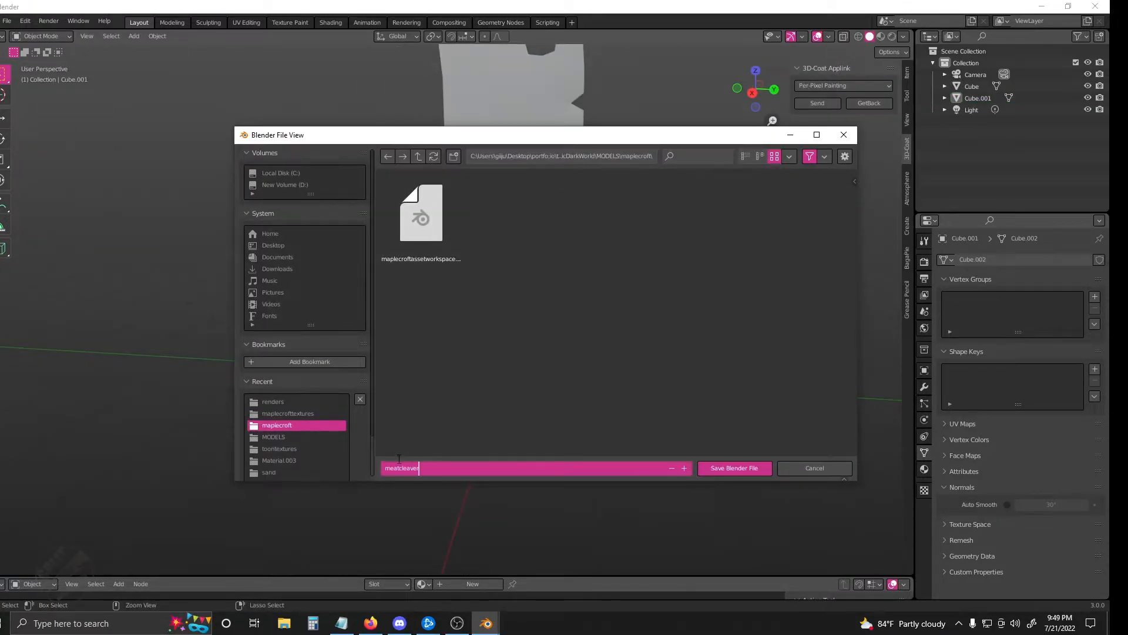
key("Return")
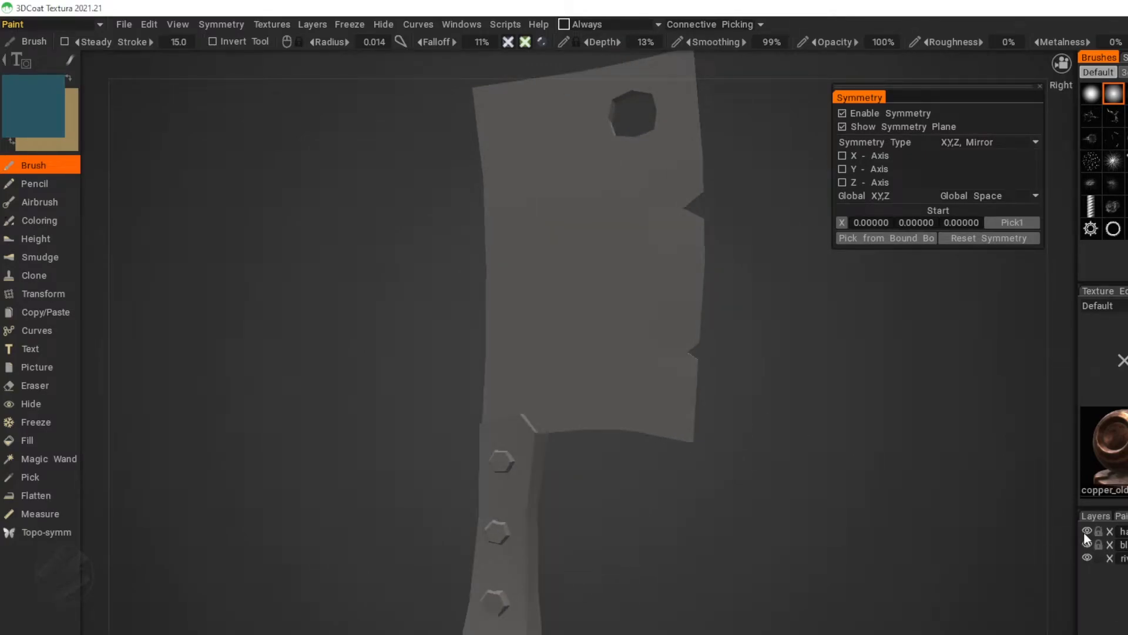
In 3DCoat, choose a dark blue-grey paint colour and set the brush to affect colour only, with gloss off.
left_click(33, 106)
left_click_drag(524, 471, 496, 476)
left_click(511, 549)
left_click(541, 41)
left_click(525, 42)
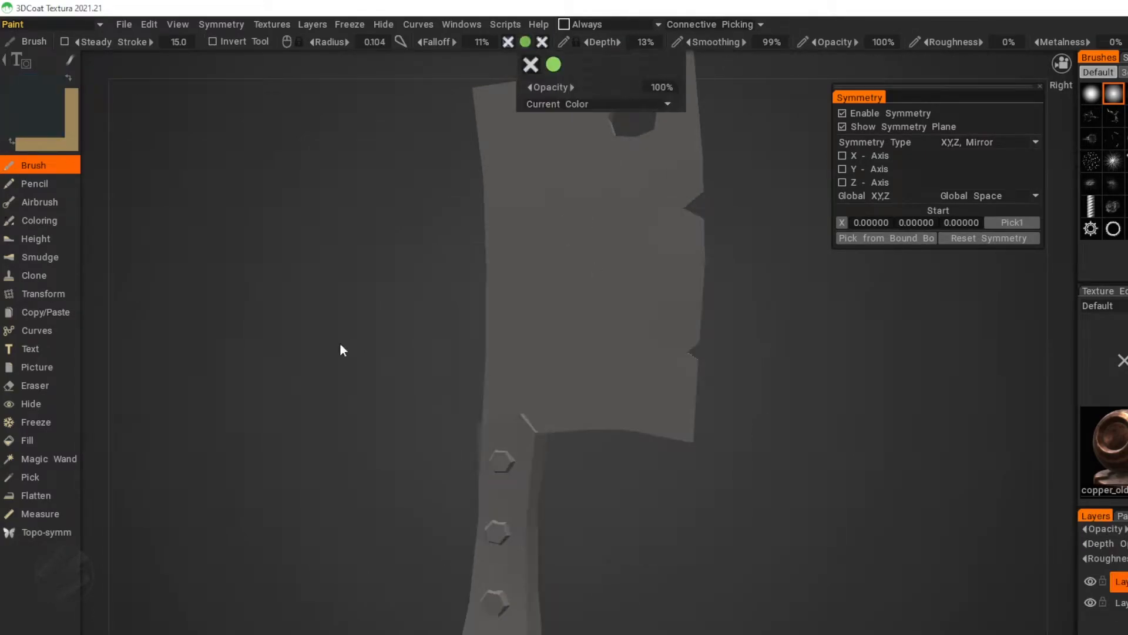
Paint the rivets on the handle with the dark blue-grey colour.
middle_click_drag(567, 546, 629, 409)
left_click(554, 485)
mouse_move(623, 379)
left_mouse_down()
mouse_move(519, 386)
mouse_move(520, 347)
mouse_move(564, 352)
mouse_move(388, 337)
left_mouse_up()
Finish covering the handle's rivets in dark blue-grey, and switch to a lighter blue-grey paint colour.
left_click(735, 398)
left_click(722, 307)
scroll(388, 337, "up", 5)
left_click_drag(468, 368, 493, 406)
left_click_drag(658, 423, 653, 412)
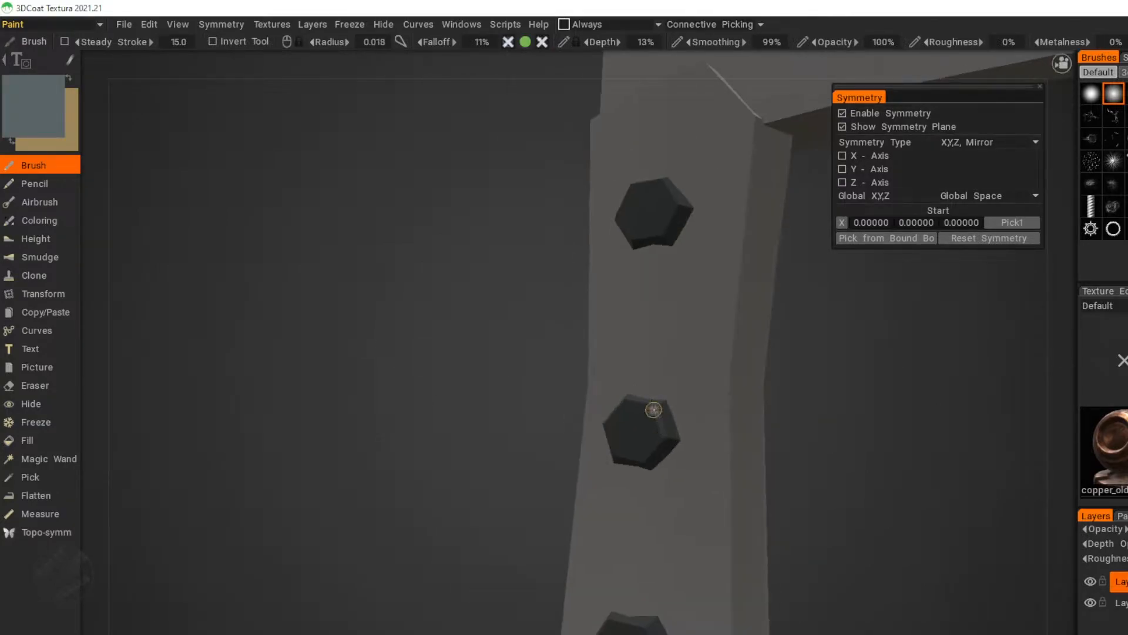
Paint lighter blue-grey shading on the faces and edges of the rivets on the cleaver's right side.
left_click_drag(499, 406, 470, 365)
left_click_drag(705, 459, 678, 395)
left_click_drag(470, 364, 488, 411)
left_click_drag(617, 369, 647, 360)
mouse_move(470, 399)
left_mouse_down()
mouse_move(505, 410)
mouse_move(464, 382)
left_mouse_up()
left_click_drag(623, 423, 644, 432)
left_click_drag(500, 411, 517, 376)
mouse_move(611, 461)
left_mouse_down()
mouse_move(638, 487)
mouse_move(605, 513)
left_mouse_up()
left_click_drag(499, 435, 499, 400)
left_click_drag(604, 474, 635, 470)
mouse_move(499, 435)
left_mouse_down()
mouse_move(517, 470)
mouse_move(523, 443)
mouse_move(476, 435)
left_mouse_up()
Shade the upper two rivets on the cleaver's left side with the lighter blue-grey.
middle_click_drag(499, 212, 499, 481)
left_click_drag(529, 423, 622, 411)
scroll(622, 410, "up", 3)
left_click_drag(753, 327, 768, 341)
left_click_drag(611, 338, 667, 330)
left_click_drag(775, 327, 790, 330)
mouse_move(588, 411)
left_mouse_down()
mouse_move(533, 426)
mouse_move(579, 418)
mouse_move(597, 397)
left_mouse_up()
middle_click_drag(598, 396, 549, 314)
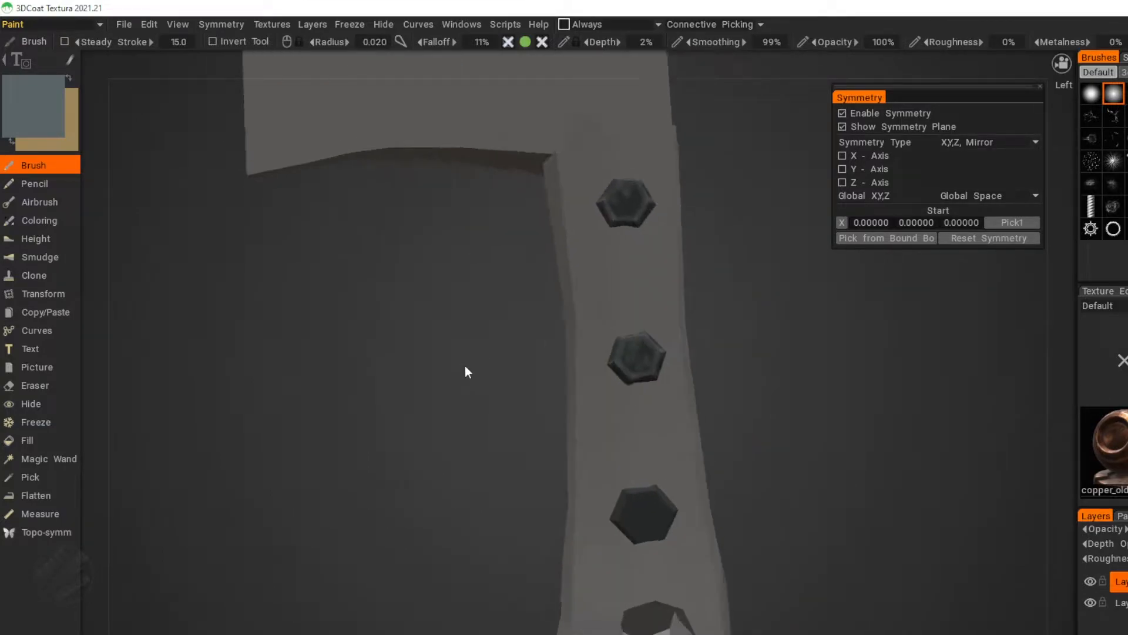
Shade the lowest rivet on the cleaver's left side with the same blue-grey.
middle_click_drag(479, 353, 429, 270)
left_click_drag(506, 398, 570, 391)
left_click_drag(705, 391, 596, 407)
middle_click_drag(596, 407, 631, 529)
scroll(520, 312, "down", 3)
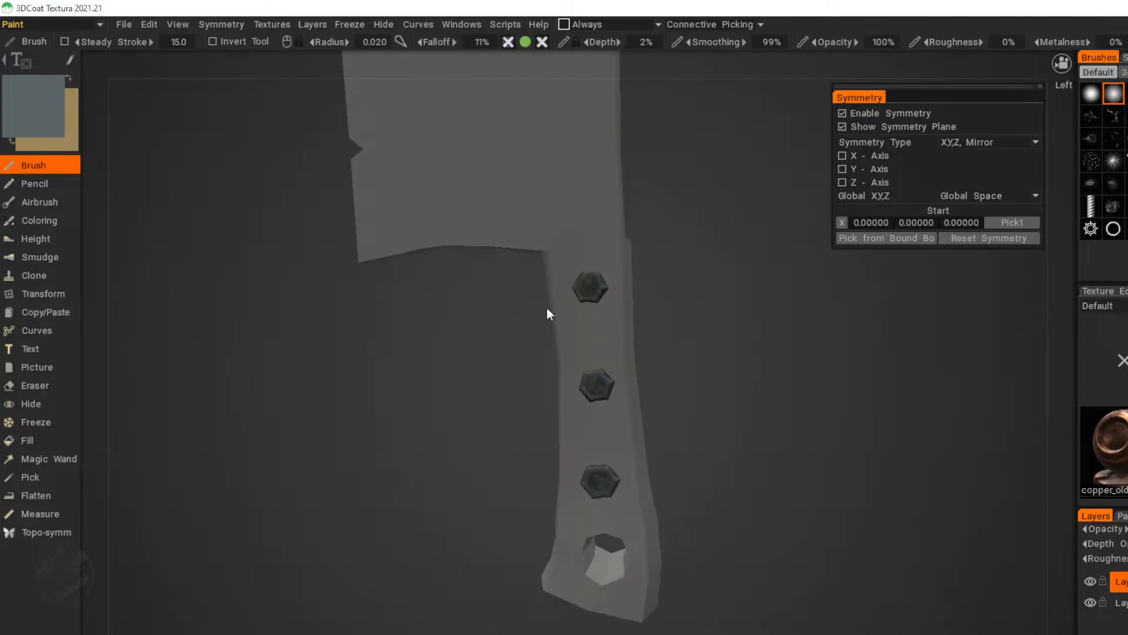
Switch to a pale blue-grey and paint thin highlights along the edges of the upper rivets on the right side.
left_click_drag(558, 338, 403, 389)
middle_click_drag(387, 332, 507, 394)
left_click_drag(507, 393, 453, 376)
key("v")
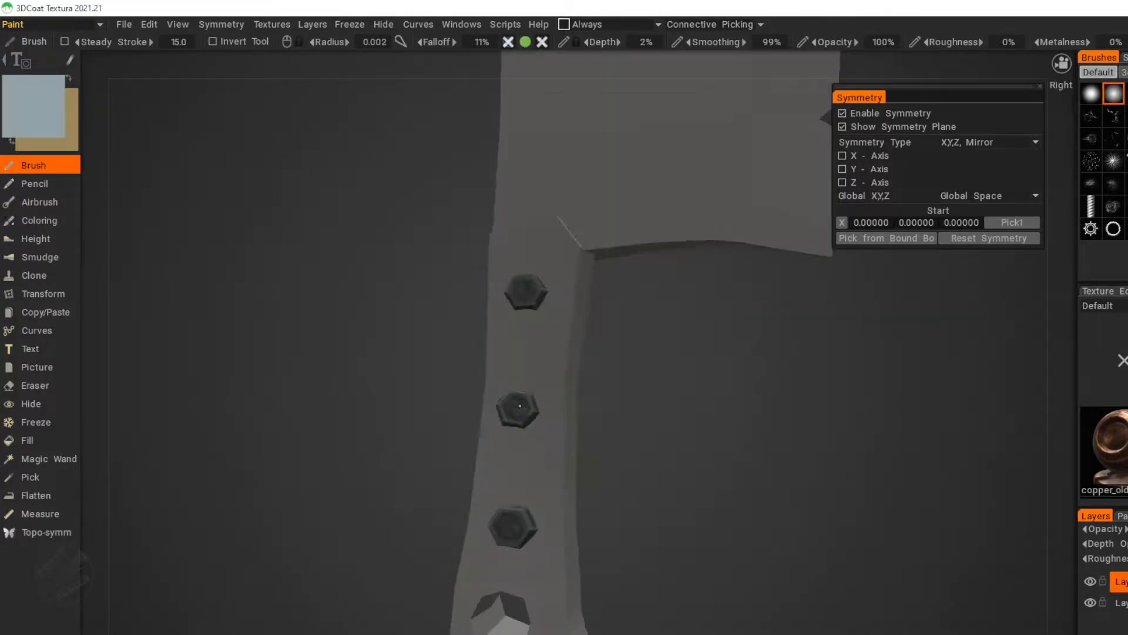
scroll(444, 442, "up", 5)
scroll(445, 442, "up", 2)
mouse_move(462, 452)
left_mouse_down()
mouse_move(414, 461)
mouse_move(458, 405)
left_mouse_up()
middle_click_drag(459, 94, 531, 312)
scroll(531, 312, "down", 3)
left_click_drag(499, 511, 529, 547)
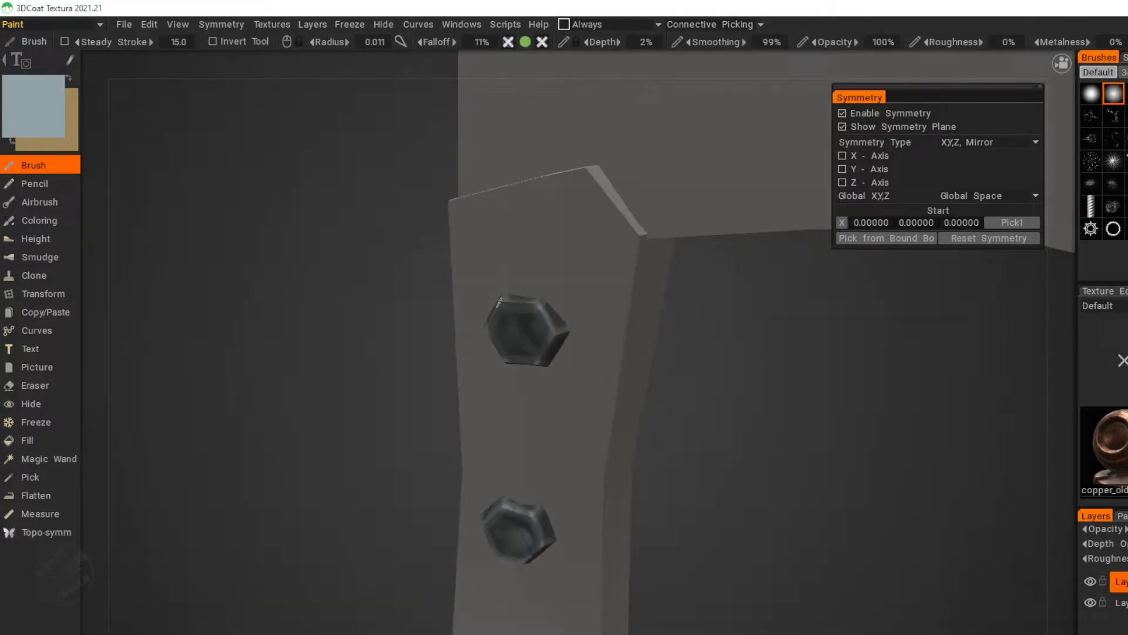
Paint pale edge highlights and surface marks on the lower rivets on the cleaver's right side.
left_click_drag(511, 328, 530, 345)
left_click_drag(594, 329, 519, 317)
middle_click_drag(519, 470, 541, 235)
scroll(564, 427, "up", 4)
left_click_drag(551, 416, 529, 388)
scroll(554, 433, "down", 4)
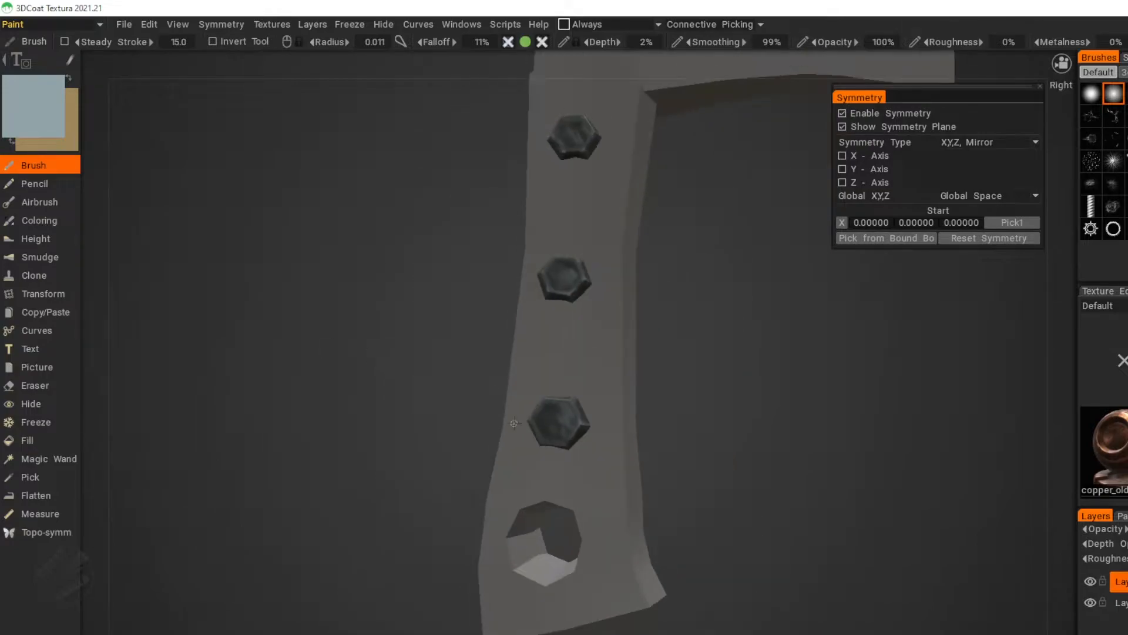
scroll(554, 435, "up", 4)
left_click_drag(575, 416, 594, 516)
scroll(594, 505, "down", 3)
Highlight the edges and face of a rivet on the cleaver's left side with the pale blue-grey.
left_click_drag(411, 382, 584, 375)
middle_click_drag(734, 423, 578, 452)
left_click_drag(591, 430, 601, 446)
left_click_drag(388, 376, 460, 388)
scroll(460, 388, "up", 4)
middle_click_drag(329, 176, 288, 361)
left_click_drag(549, 455, 579, 495)
scroll(581, 496, "down", 2)
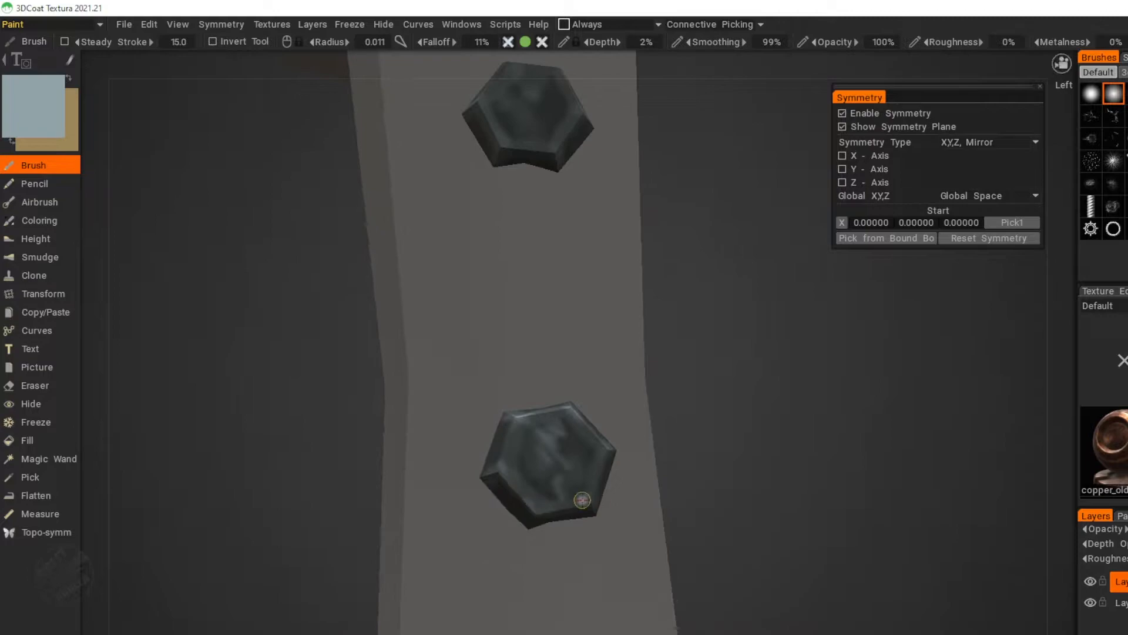
Add the remaining pale highlights to the left-side rivets.
scroll(470, 429, "down", 3)
left_click_drag(364, 405, 448, 411)
scroll(411, 406, "down", 4)
middle_click_drag(361, 385, 355, 484)
scroll(411, 423, "up", 3)
scroll(492, 354, "up", 3)
mouse_move(329, 376)
left_mouse_down()
mouse_move(265, 371)
mouse_move(330, 341)
left_mouse_up()
left_click_drag(446, 329, 470, 294)
scroll(439, 344, "down", 4)
Paint dark scratches and cracks across the rivet faces with a very dark blue-grey.
left_click_drag(640, 382, 759, 403)
scroll(759, 403, "up", 1)
scroll(516, 538, "up", 3)
left_click_drag(376, 446, 353, 429)
middle_click_drag(386, 367, 382, 262)
Set the paint colour to hue 195, saturation 11%, lightness 67%, and highlight the scratches on the rivets.
left_click_drag(676, 517, 880, 546)
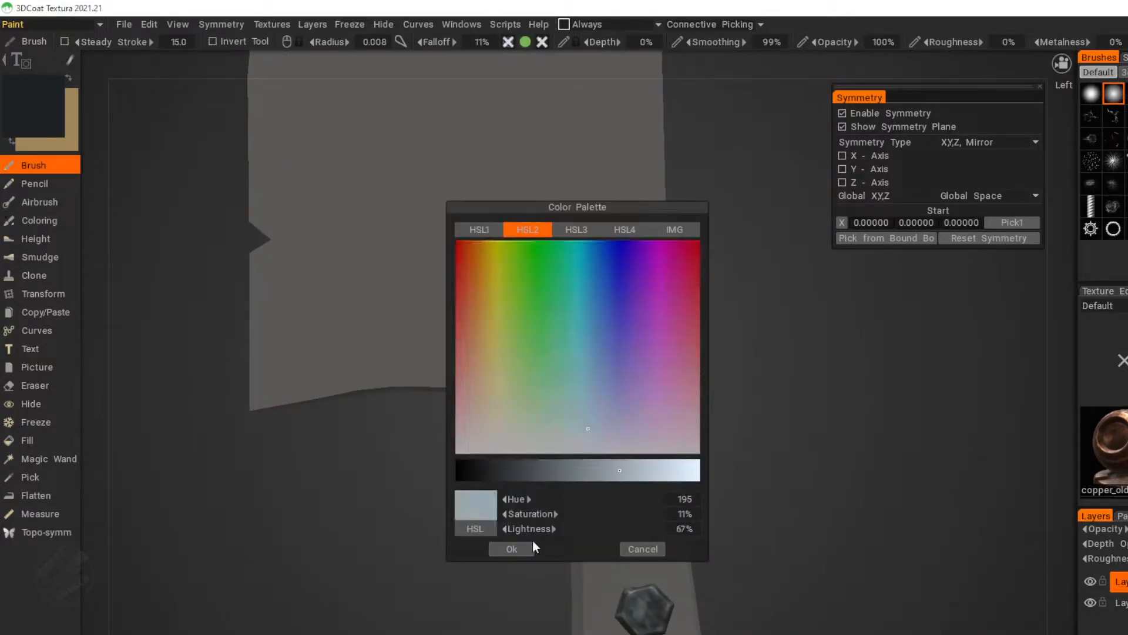
left_click(532, 541)
left_click_drag(532, 541, 515, 456)
middle_click_drag(516, 458, 433, 253)
scroll(406, 427, "down", 2)
scroll(407, 428, "up", 5)
scroll(549, 361, "down", 4)
left_click_drag(617, 405, 361, 404)
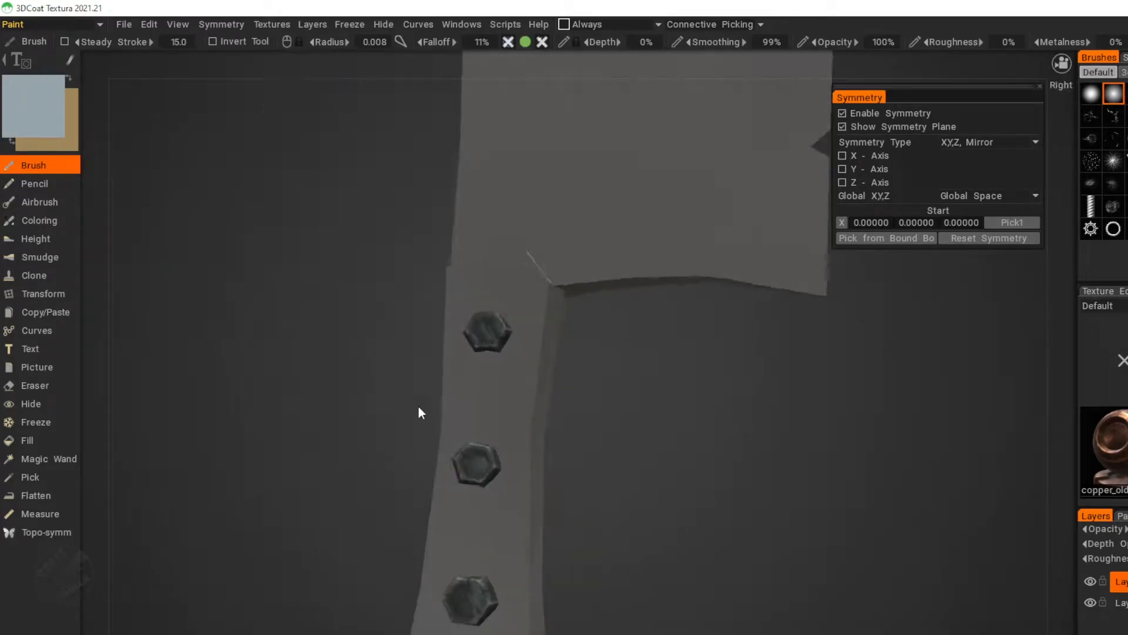
scroll(362, 406, "up", 3)
middle_click_drag(434, 559, 425, 341)
scroll(340, 430, "down", 5)
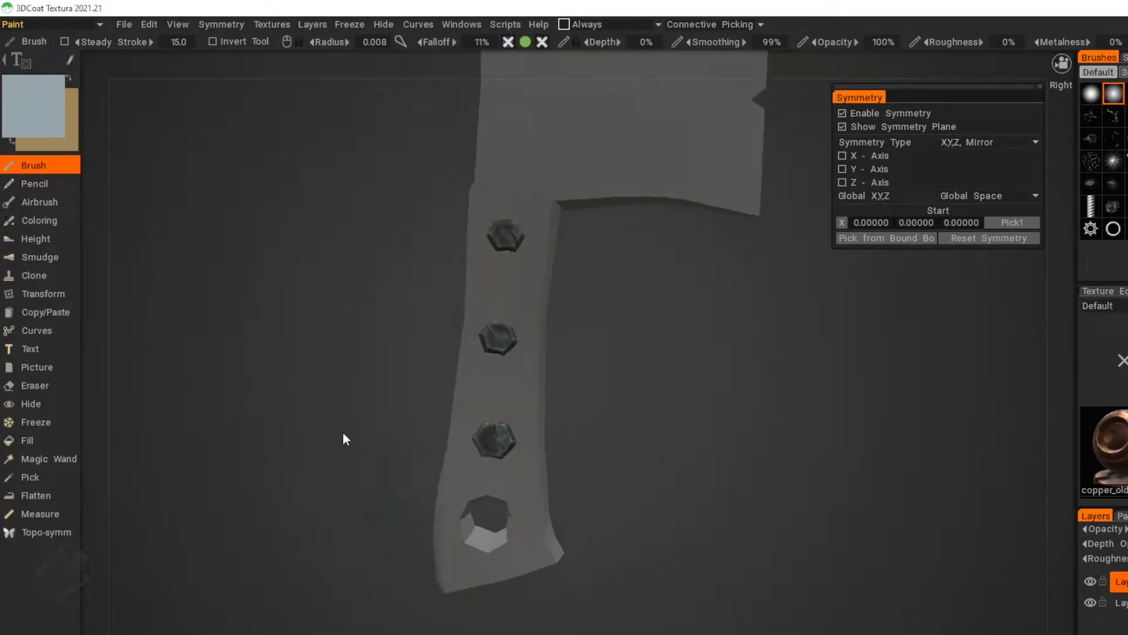
Prepare to paint only the handle, with blade and rivets locked and X-axis symmetry on, and choose a dark brown colour.
left_click(1124, 515)
scroll(587, 390, "up", 2)
left_click(68, 78)
left_click(37, 121)
left_click(500, 382)
Paint the whole handle with a dark brown base coat.
middle_click_drag(386, 403, 479, 446)
mouse_move(611, 329)
left_mouse_down()
mouse_move(607, 549)
mouse_move(587, 612)
left_mouse_up()
left_click_drag(694, 364, 709, 594)
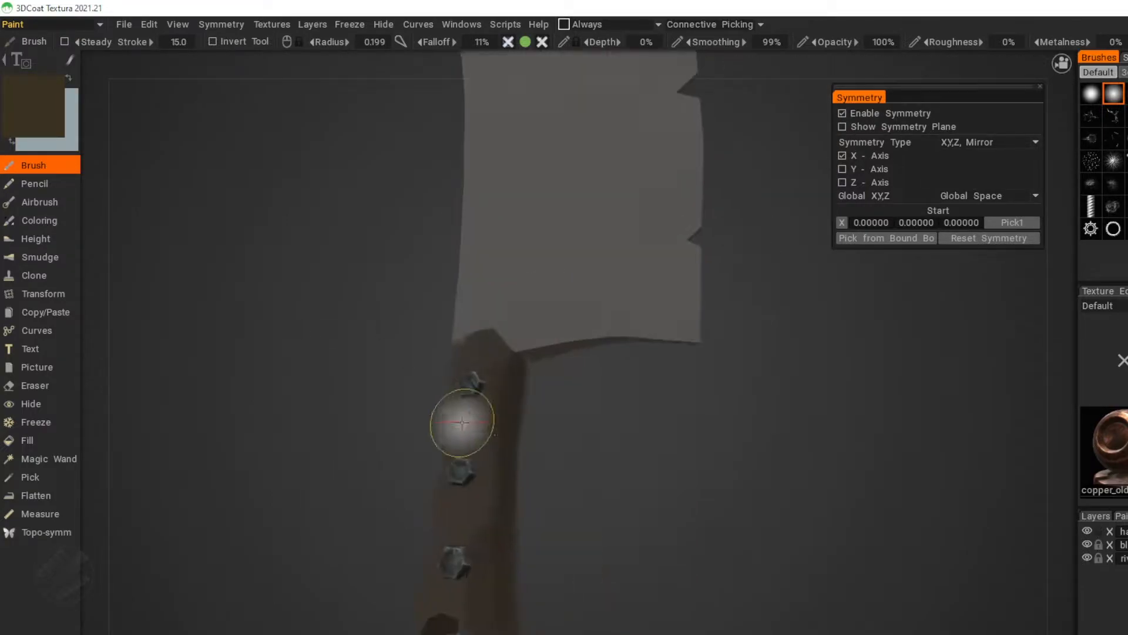
middle_click_drag(489, 634, 545, 371)
scroll(367, 348, "up", 5)
middle_click_drag(299, 362, 516, 548)
scroll(398, 356, "down", 4)
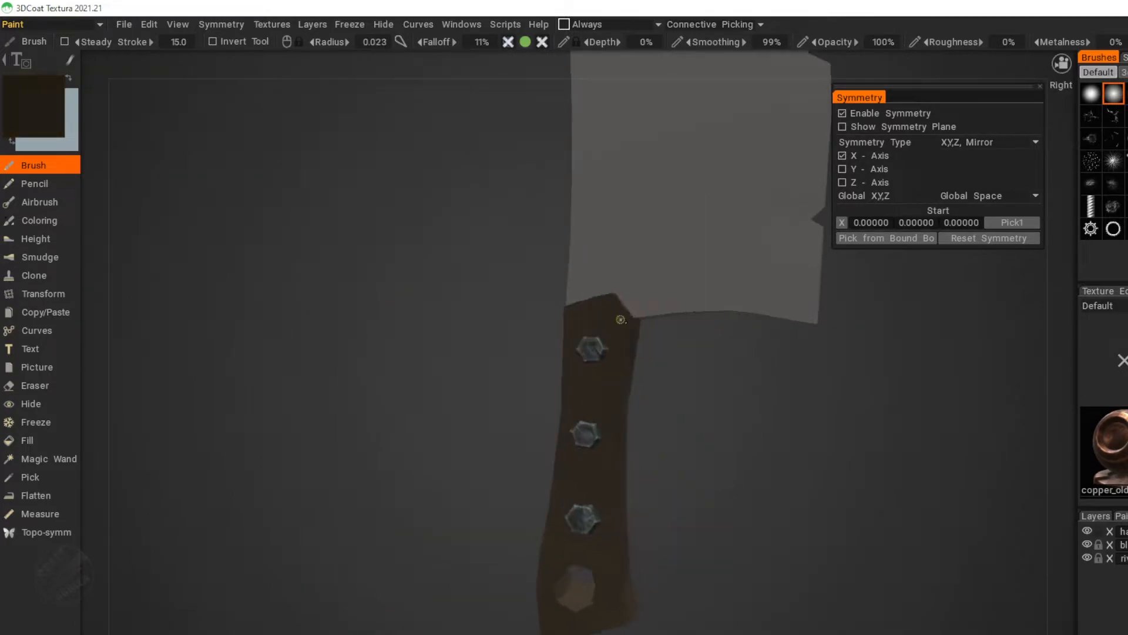
Paint darker brown wood-grain streaks along the length of the handle and around its hole.
middle_click_drag(577, 482, 428, 417)
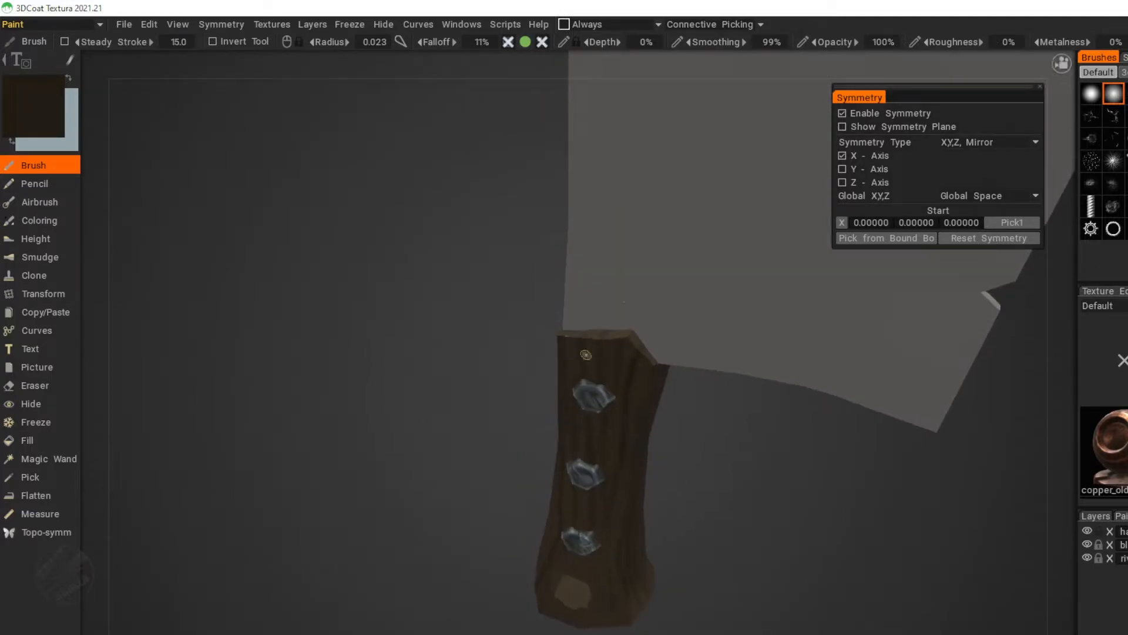
middle_click_drag(639, 367, 440, 219)
middle_click_drag(571, 497, 488, 425)
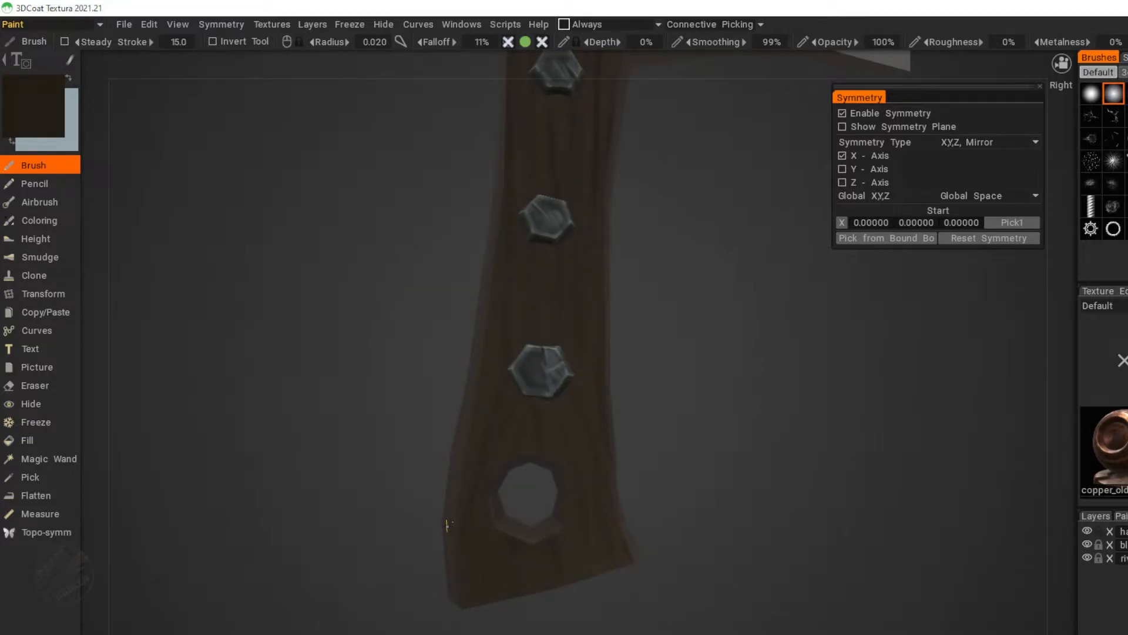
middle_click_drag(523, 479, 425, 395)
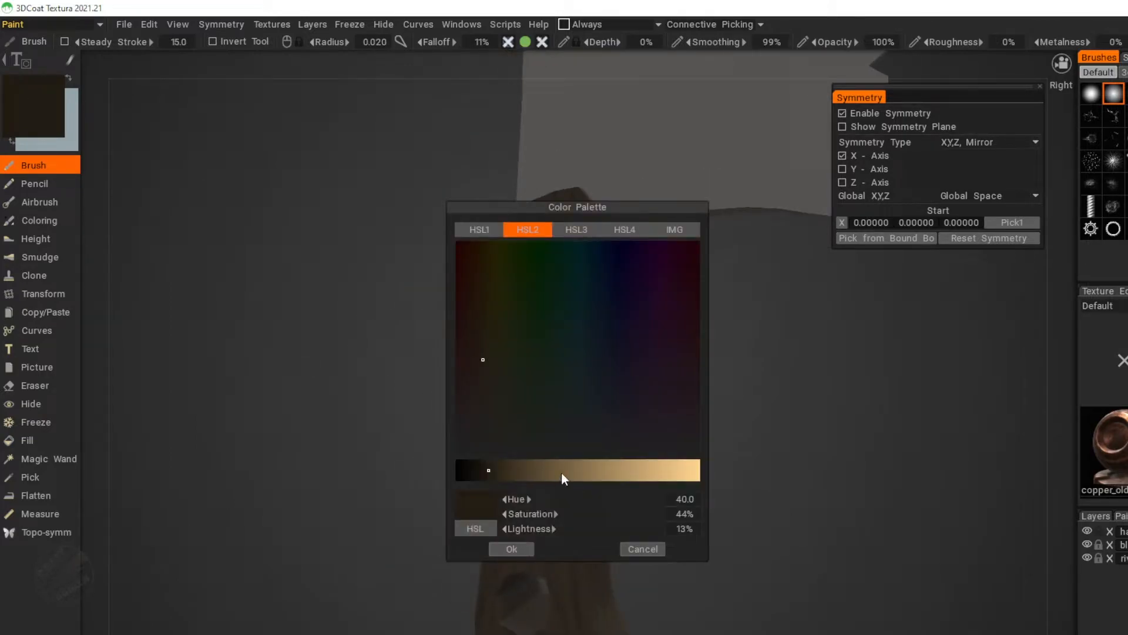
Lighten the brown to 43% lightness and paint lighter wood-grain streaks down the handle.
left_click(562, 474)
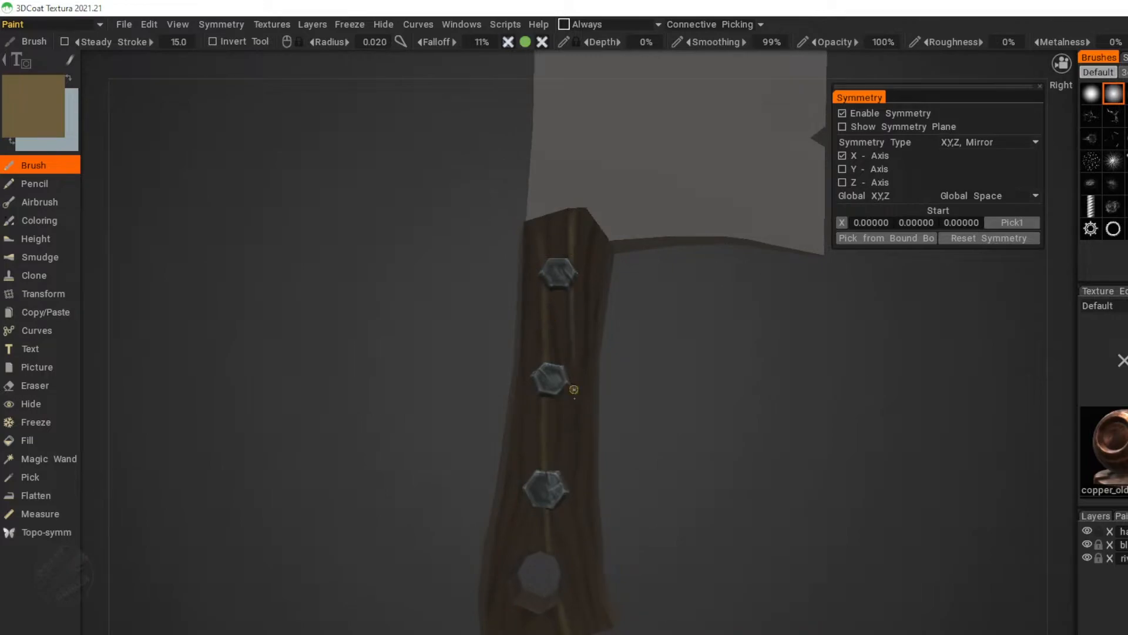
middle_click_drag(555, 532, 549, 384)
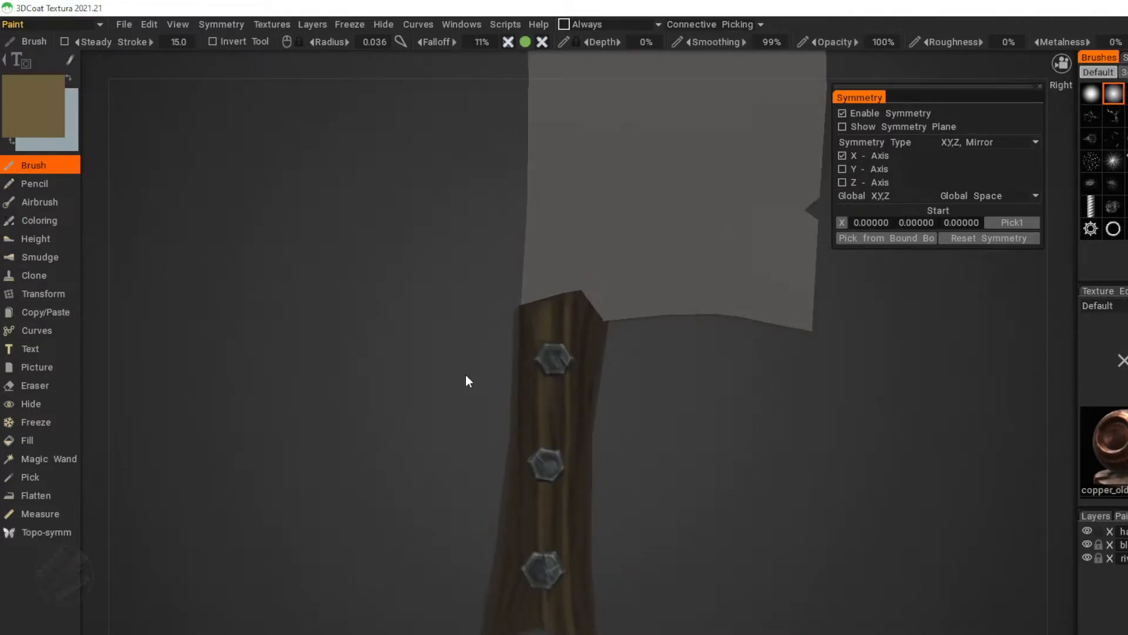
middle_click_drag(468, 381, 566, 339)
middle_click_drag(573, 605, 542, 537)
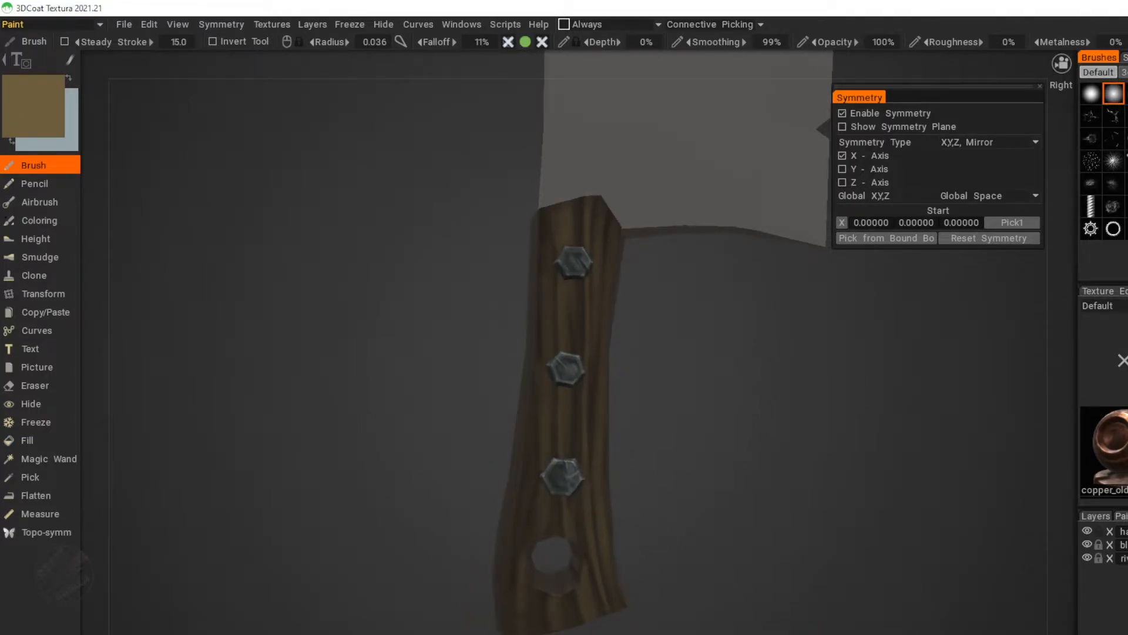
middle_click_drag(535, 493, 611, 308)
Paint lighter brown grain on the handle's upper end faces and upper edges beside the blade.
middle_click_drag(605, 247, 341, 281)
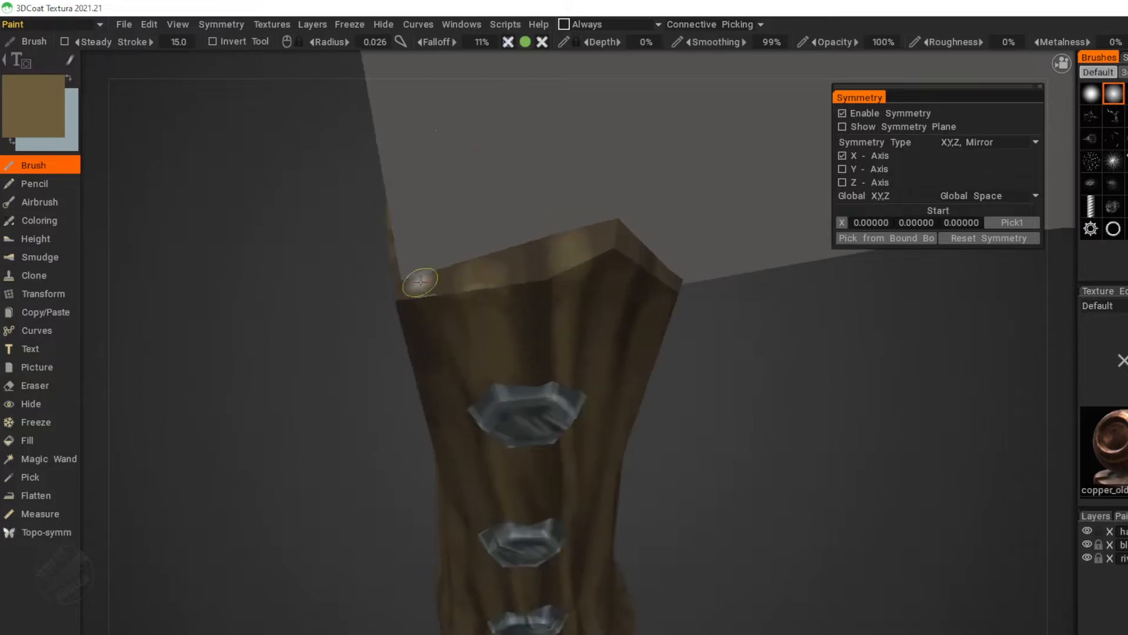
middle_click_drag(477, 402, 440, 388)
middle_click_drag(383, 460, 614, 556)
middle_click_drag(516, 440, 523, 265)
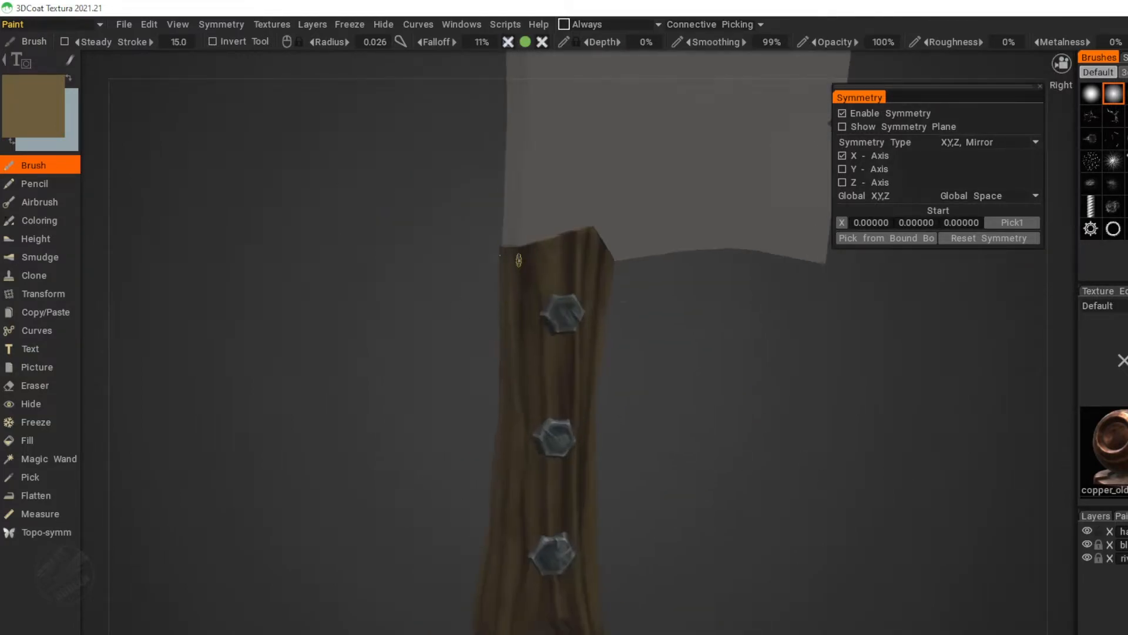
Extend the lighter brown grain over the handle's sides and its lower end around the hole.
scroll(517, 441, "down", 5)
left_click_drag(363, 328, 566, 491)
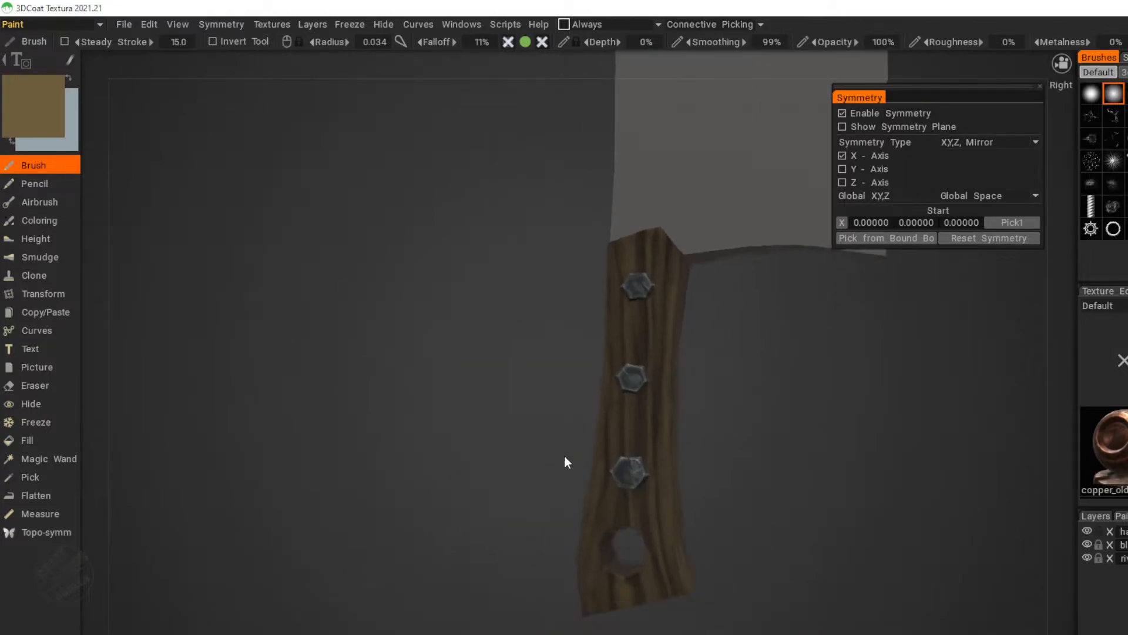
scroll(567, 492, "up", 5)
left_click_drag(516, 453, 529, 224)
scroll(580, 207, "up", 3)
scroll(360, 237, "down", 3)
left_click_drag(360, 237, 691, 562)
scroll(881, 623, "up", 4)
scroll(412, 516, "down", 6)
left_click_drag(413, 516, 470, 512)
Choose a lighter tan colour and paint thin highlight lines along the handle's wood grain.
left_click(34, 105)
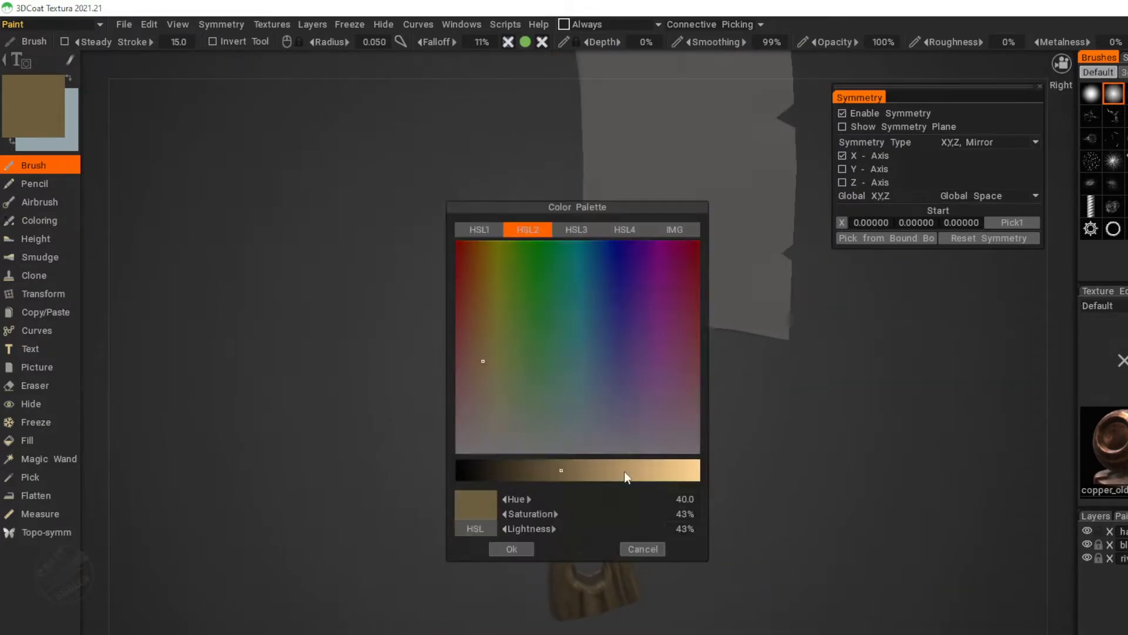
left_click(619, 477)
left_click(511, 549)
scroll(617, 367, "up", 5)
middle_click_drag(633, 508, 611, 392)
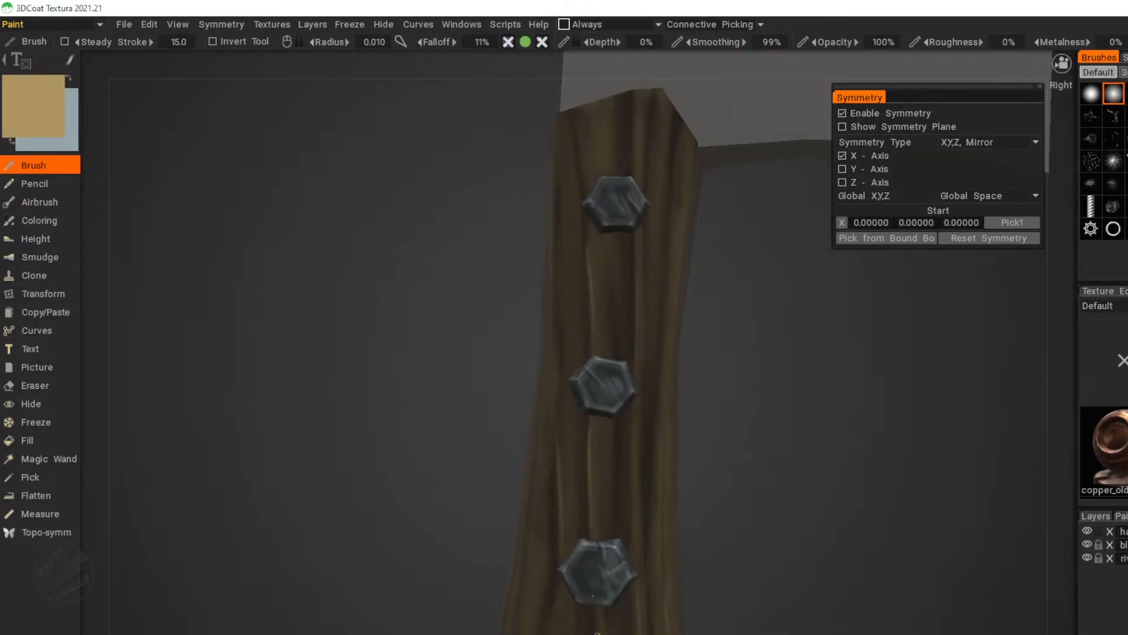
right_click_drag(470, 499, 458, 554)
middle_click_drag(604, 356, 566, 391)
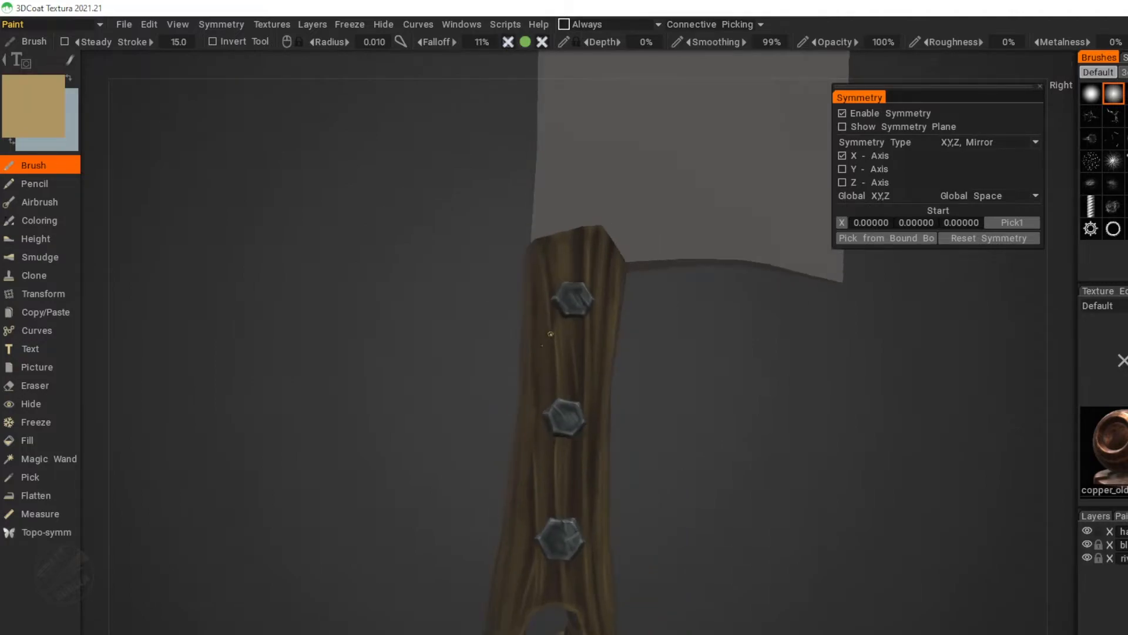
right_click_drag(579, 573, 585, 625)
middle_click_drag(585, 626, 583, 557)
Brush the tan colour broadly over the handle with a larger brush to brighten the wood and its edges.
left_click_drag(593, 322, 589, 273)
left_click_drag(588, 273, 601, 420, "alt")
mouse_move(601, 420)
left_mouse_down("alt")
mouse_move(577, 235)
mouse_move(567, 532)
left_mouse_up("alt")
left_click_drag(567, 532, 534, 276, "alt")
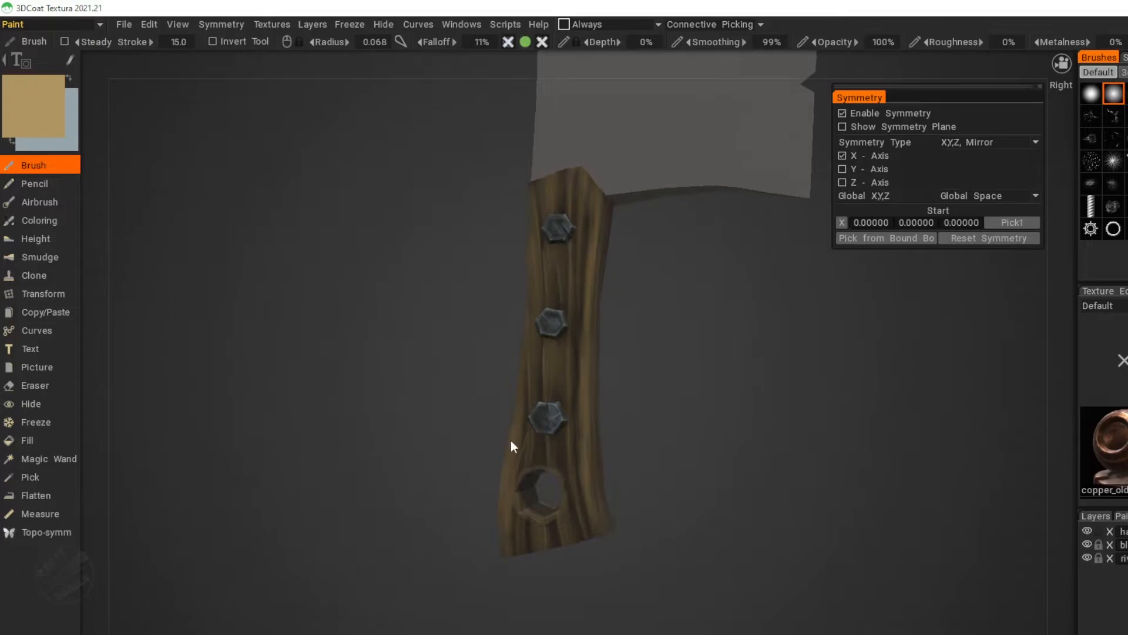
right_click_drag(576, 588, 578, 626)
mouse_move(499, 365)
left_mouse_down("alt")
mouse_move(609, 360)
mouse_move(595, 470)
left_mouse_up("alt")
mouse_move(595, 471)
left_mouse_down("alt")
mouse_move(473, 359)
mouse_move(491, 379)
left_mouse_up("alt")
Sample a dark brown from the handle and paint short cracks across the wood grain.
right_click_drag(491, 379, 495, 294)
key("v")
left_click_drag(509, 545, 593, 376, "alt")
mouse_move(593, 377)
left_mouse_down()
mouse_move(580, 371)
mouse_move(482, 412)
left_mouse_up()
mouse_move(480, 497)
left_mouse_down()
mouse_move(512, 467)
mouse_move(529, 329)
left_mouse_up()
mouse_move(520, 259)
left_mouse_down()
mouse_move(547, 265)
mouse_move(581, 329)
left_mouse_up()
left_click_drag(583, 287, 564, 285)
Sample a light tan and paint highlights along the edges of the handle's cracks.
key("v")
left_click_drag(429, 302, 543, 469, "alt")
left_click_drag(407, 466, 446, 458, "alt")
left_click_drag(506, 585, 530, 568)
left_click_drag(423, 376, 356, 387, "alt")
right_click_drag(356, 386, 360, 329)
left_click_drag(510, 287, 531, 292)
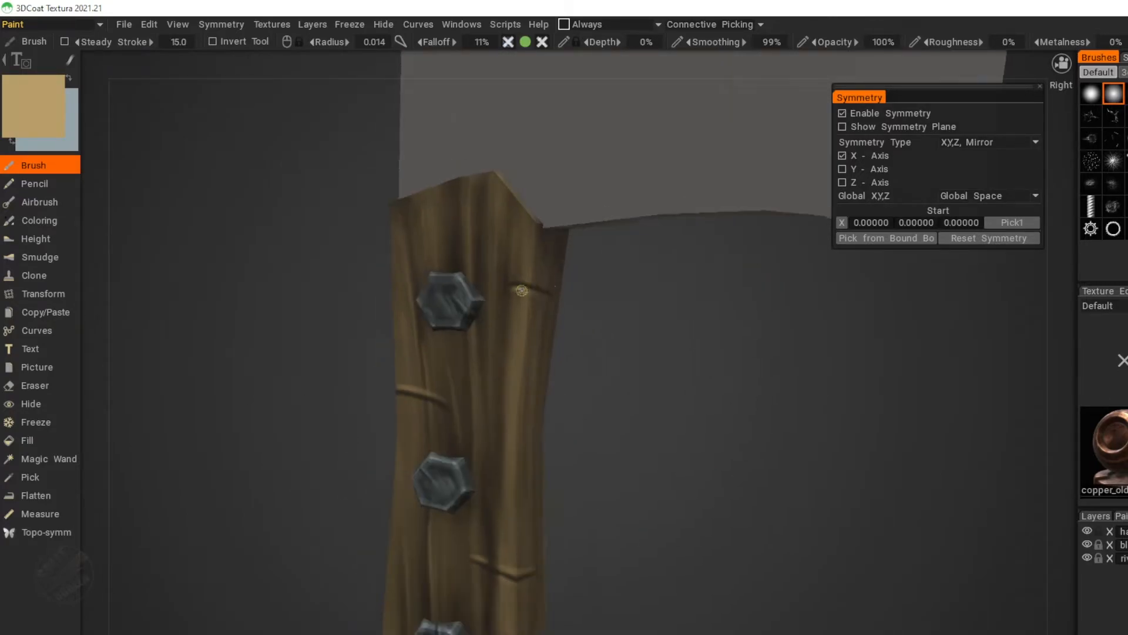
Choose a darker medium brown and shade the wood around the cracks along the handle.
left_click(34, 106)
left_click(507, 468)
left_click(511, 549)
mouse_move(352, 517)
right_mouse_down()
mouse_move(365, 453)
mouse_move(359, 500)
right_mouse_up()
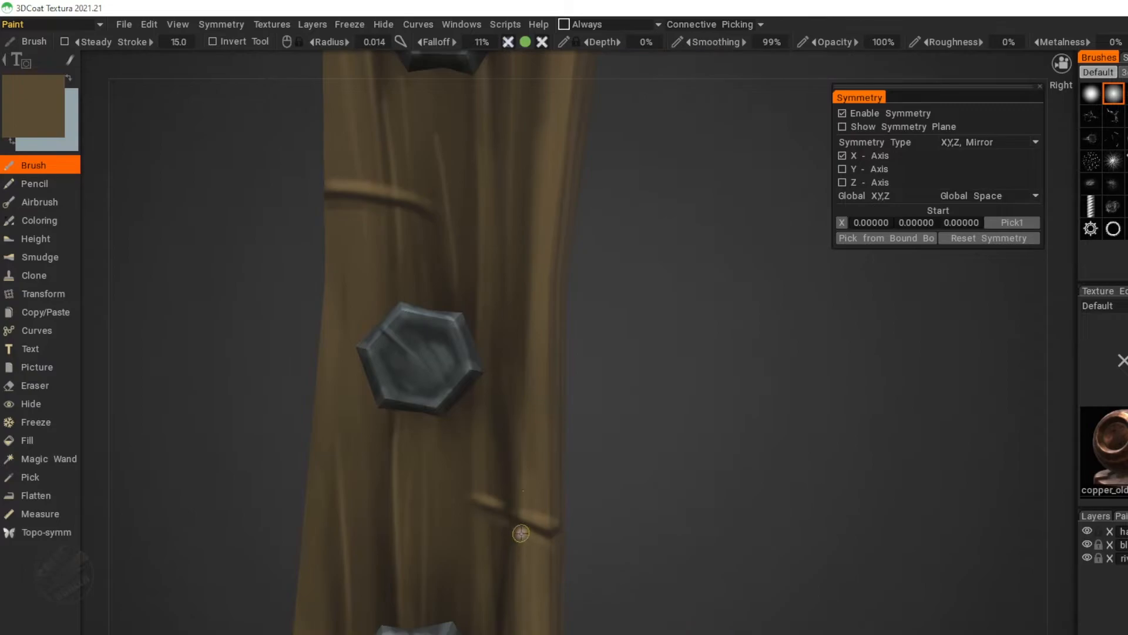
right_click_drag(346, 329, 340, 393)
left_click_drag(340, 393, 400, 382)
left_click_drag(630, 355, 608, 348)
left_click_drag(377, 376, 317, 400)
right_click_drag(318, 399, 329, 329)
left_click_drag(399, 517, 353, 574)
right_click_drag(323, 335, 318, 394)
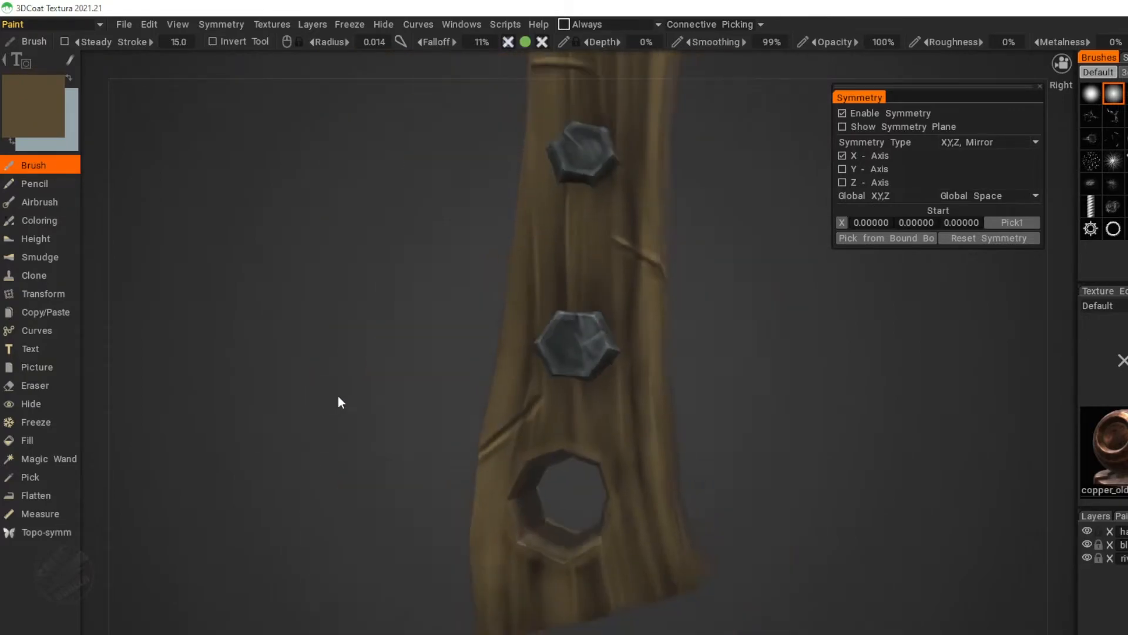
Shade the handle's narrow front face with medium brown using a larger brush.
left_click_drag(316, 390, 170, 333)
left_click_drag(447, 429, 517, 438)
right_click_drag(653, 494, 678, 494)
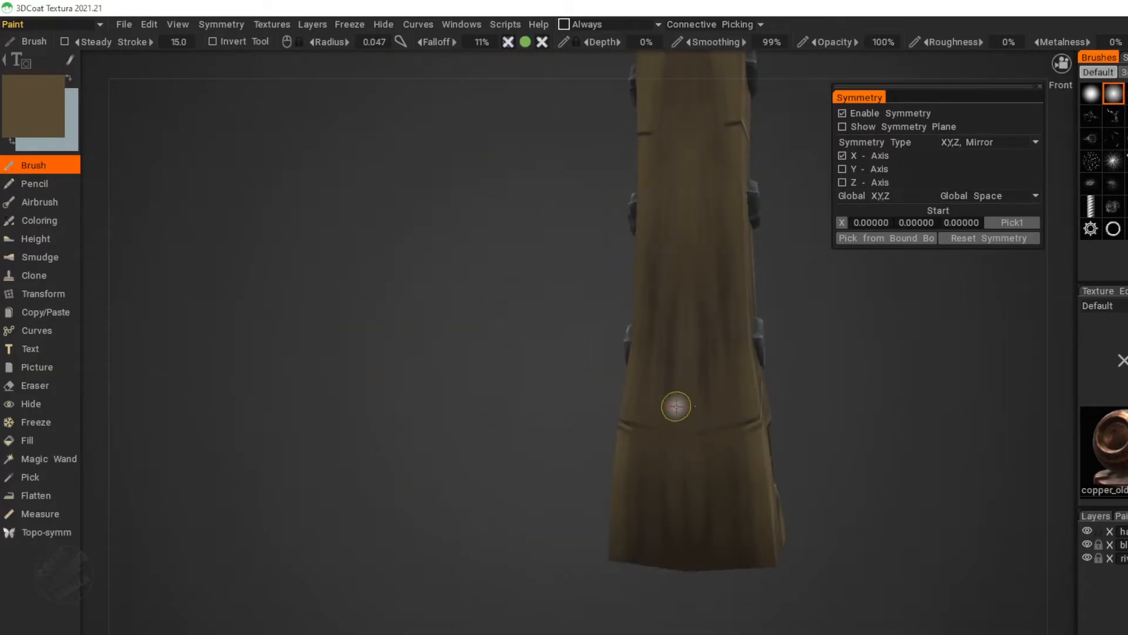
right_click_drag(529, 377, 542, 411)
mouse_move(542, 411)
left_mouse_down()
mouse_move(463, 289)
mouse_move(553, 411)
left_mouse_up()
mouse_move(552, 411)
right_mouse_down()
mouse_move(573, 364)
mouse_move(582, 420)
right_mouse_up()
mouse_move(528, 376)
left_mouse_down()
mouse_move(612, 385)
mouse_move(540, 388)
left_mouse_up()
Choose a light tan and brush soft highlights along the sides and edges of the wooden handle.
left_click(34, 106)
left_click(606, 469)
left_click(511, 549)
right_click_drag(652, 282, 670, 217)
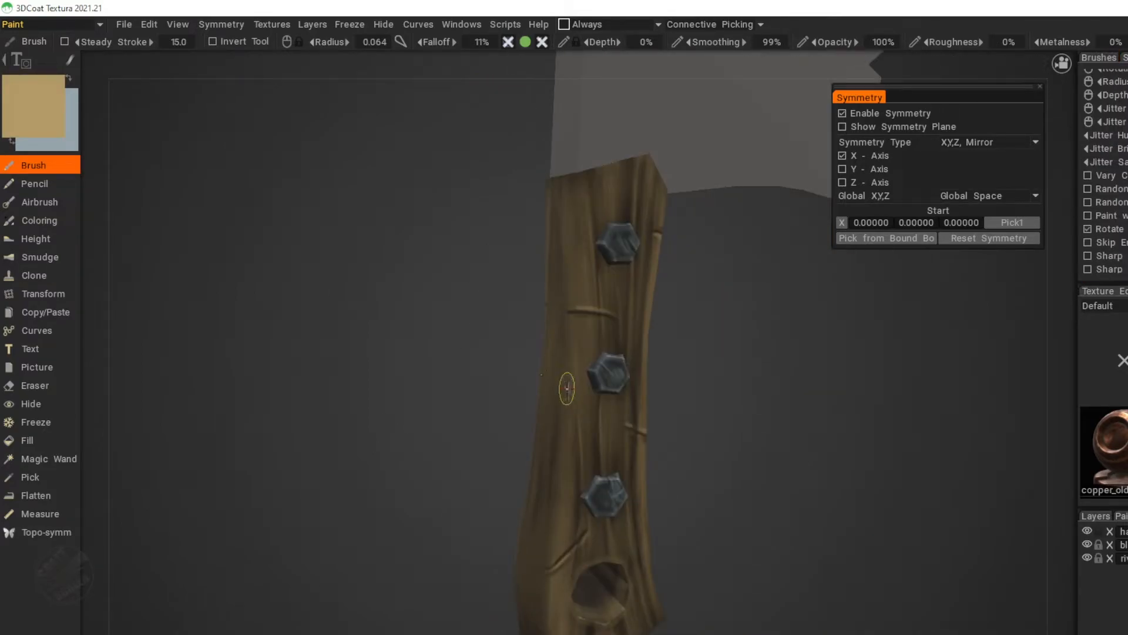
left_click_drag(567, 211, 522, 464)
mouse_move(351, 500)
left_mouse_down()
mouse_move(358, 552)
mouse_move(390, 543)
mouse_move(378, 408)
mouse_move(370, 470)
left_mouse_up()
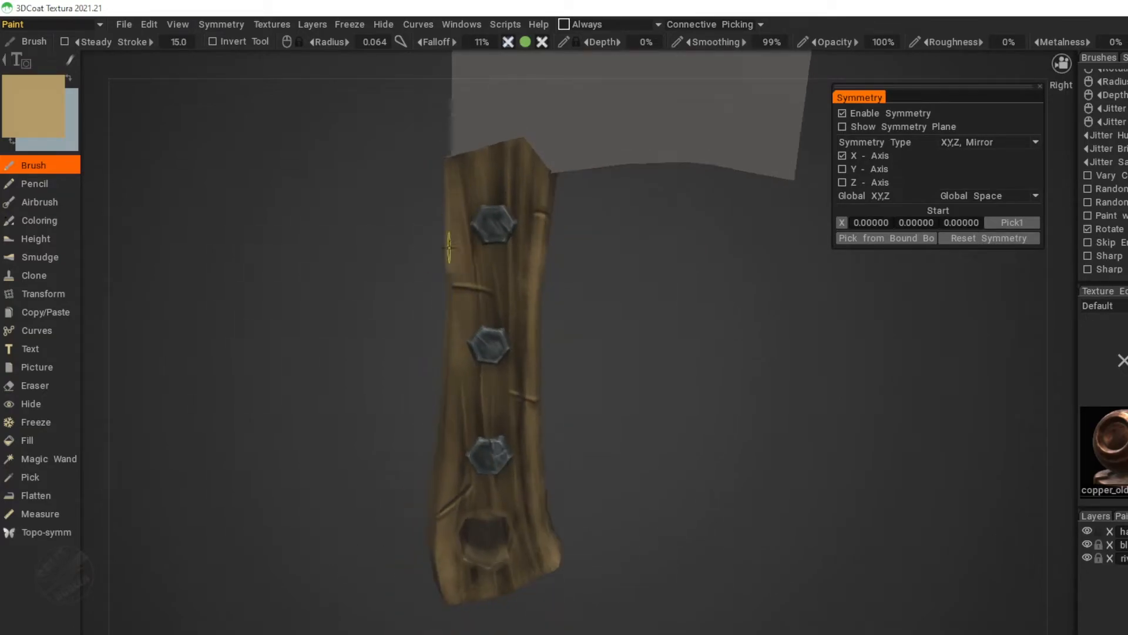
Paint light tan over the handle's lower end and around the hole's rim with a smaller brush.
left_click_drag(385, 358, 395, 423)
right_click_drag(400, 405, 412, 458)
left_click_drag(399, 447, 368, 421)
right_click_drag(500, 529, 505, 488)
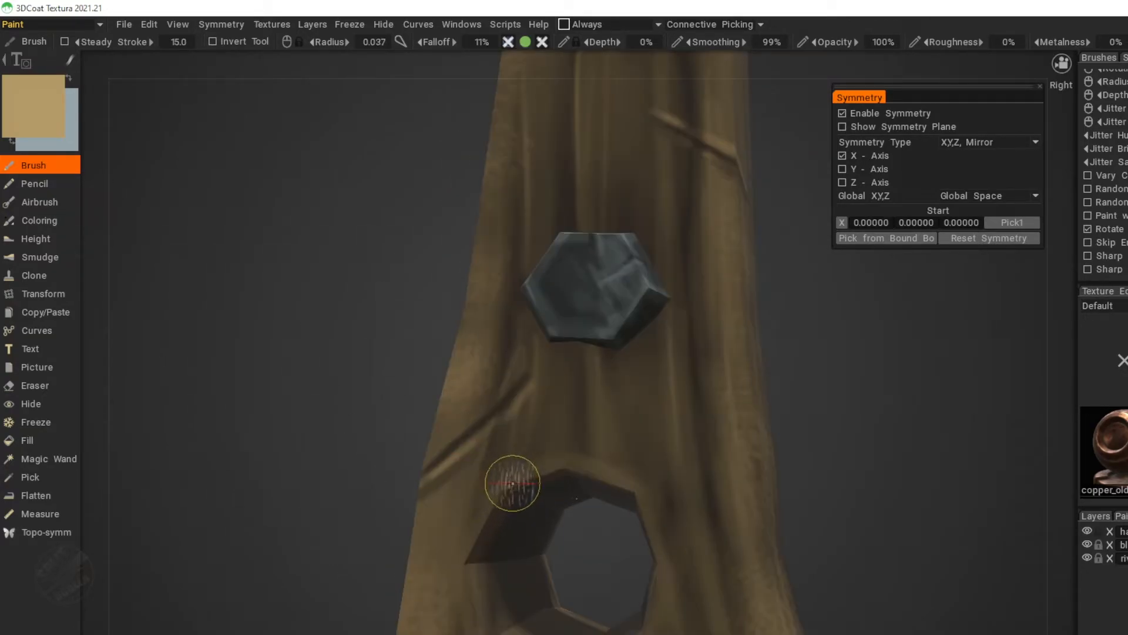
left_click_drag(659, 598, 634, 558, "alt")
right_click_drag(635, 559, 612, 525, "alt")
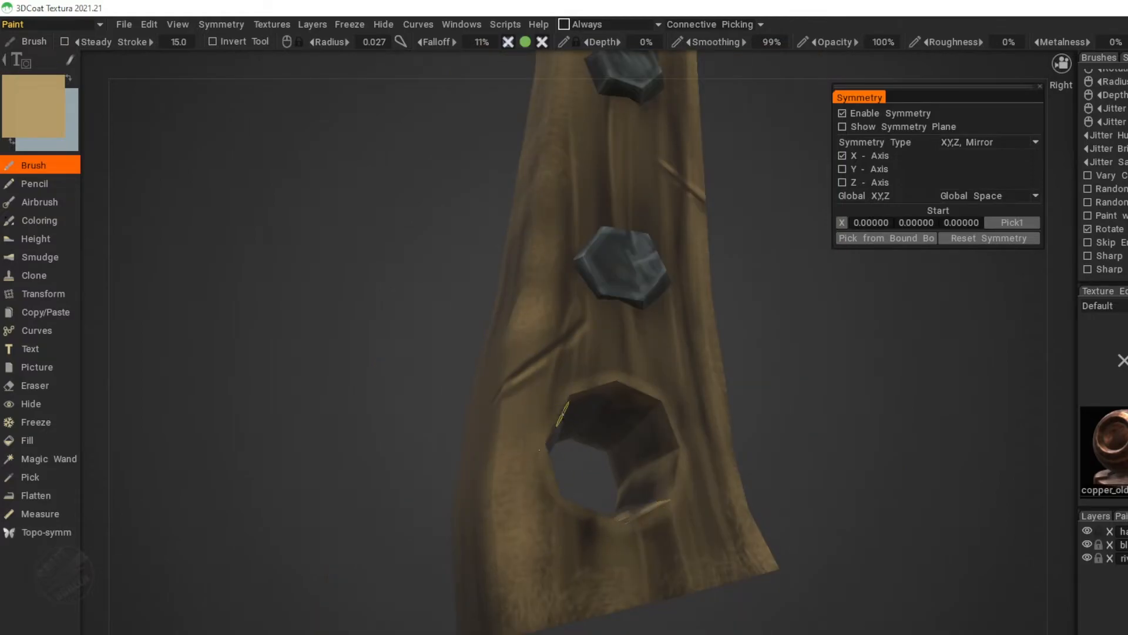
right_click_drag(423, 423, 453, 481)
left_click_drag(452, 482, 547, 479)
Sample a medium brown from the handle and paint wood grain on its narrow front face at brush radius 0.022.
key("v")
mouse_move(687, 348)
left_mouse_down()
mouse_move(665, 365)
mouse_move(669, 415)
left_mouse_up()
key("v")
key("bracketleft")
key("bracketleft")
key("bracketleft")
key("bracketleft")
key("v")
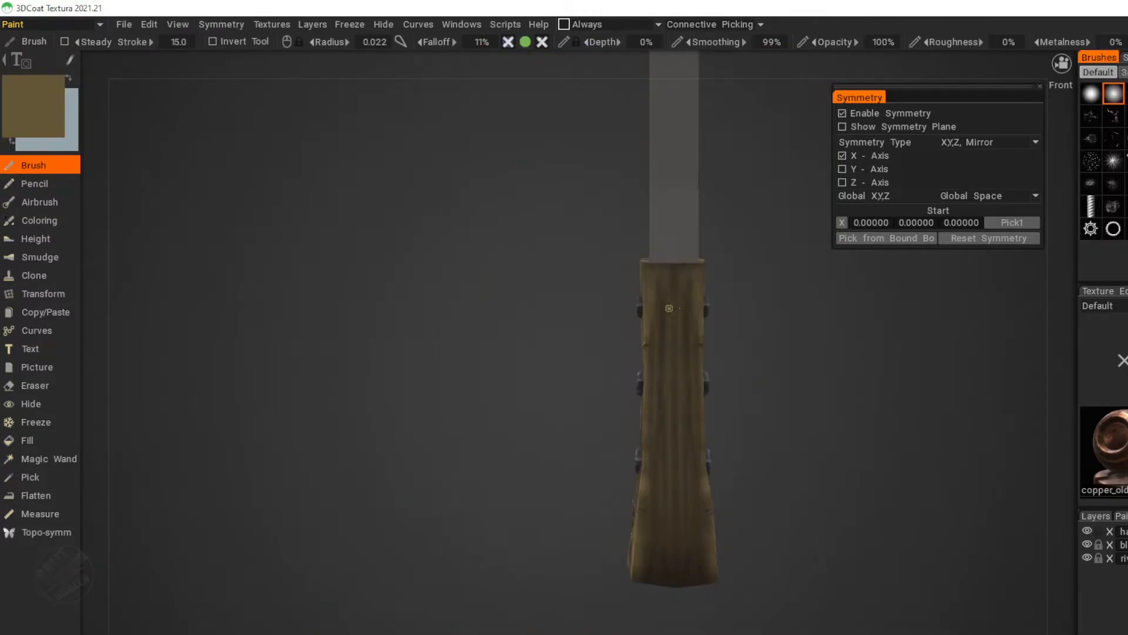
left_click_drag(617, 382, 565, 381)
Shade the wood grain on the handle's narrow back face with the medium brown.
left_click_drag(528, 436, 664, 352)
left_click_drag(564, 481, 634, 476)
scroll(703, 529, "up", 3)
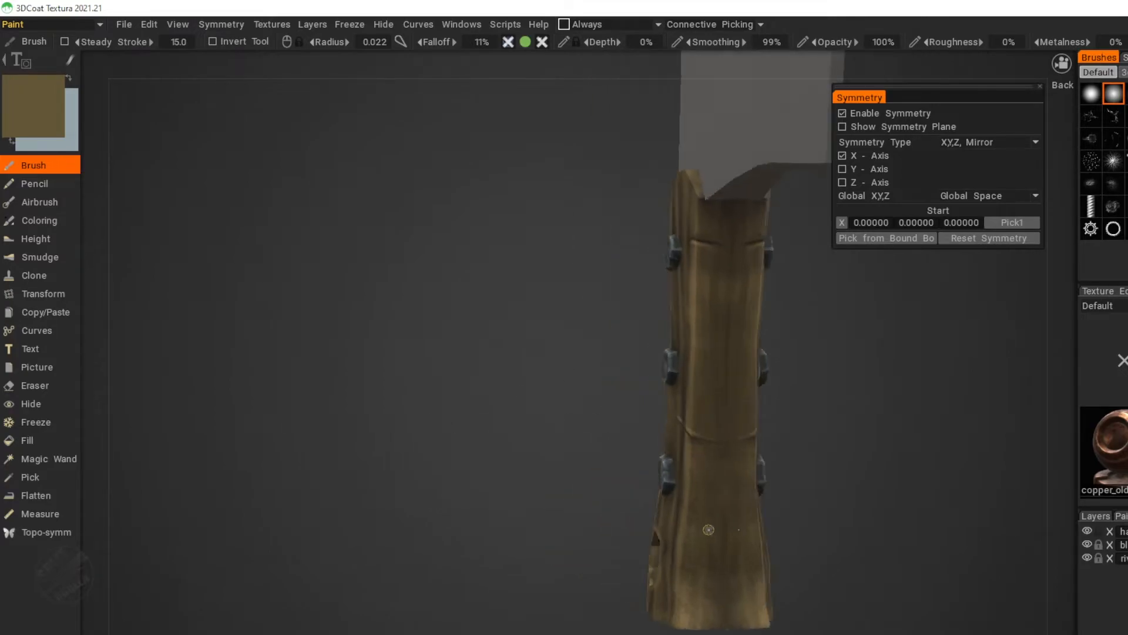
left_click_drag(435, 470, 398, 335)
key("v")
left_click_drag(479, 550, 379, 465)
Lock the handle layer, unlock the blade layer and choose a dark blue-grey paint colour.
left_click(1099, 531)
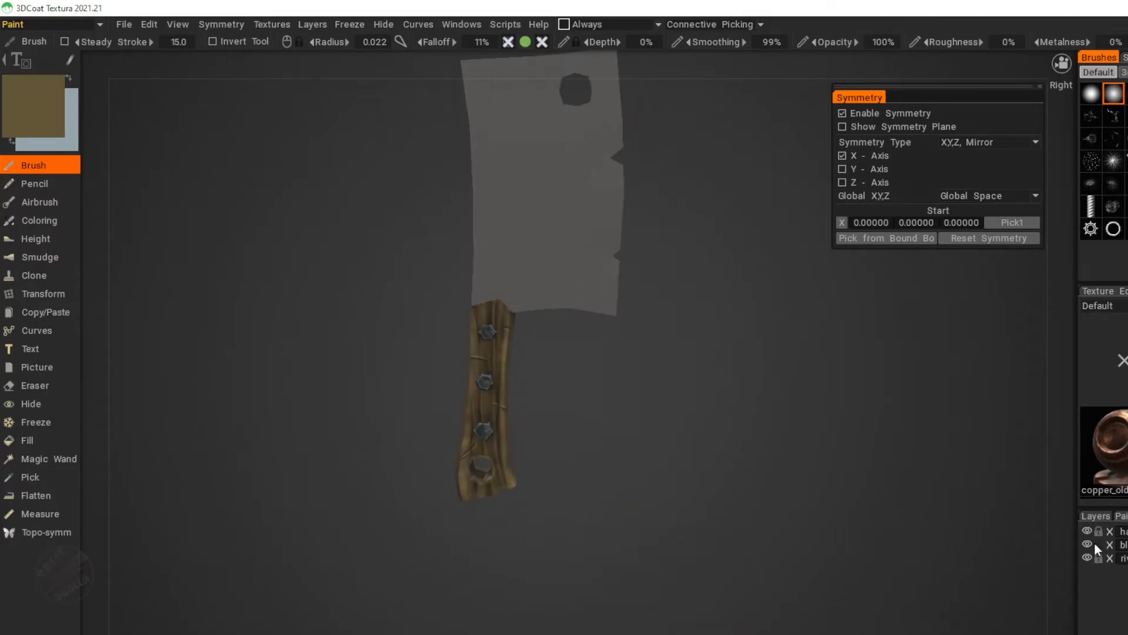
left_click(1099, 544)
middle_click_drag(582, 230, 598, 402)
left_click(34, 106)
left_click(503, 470)
left_click(511, 549)
Cover the whole blade with the dark blue-grey base colour using a large brush.
left_click_drag(529, 265, 516, 443)
left_click_drag(635, 511, 564, 500)
left_click_drag(517, 447, 509, 333)
left_click_drag(435, 353, 505, 352)
left_click_drag(529, 329, 605, 388)
mouse_move(506, 299)
left_mouse_down()
mouse_move(515, 404)
mouse_move(517, 304)
left_mouse_up()
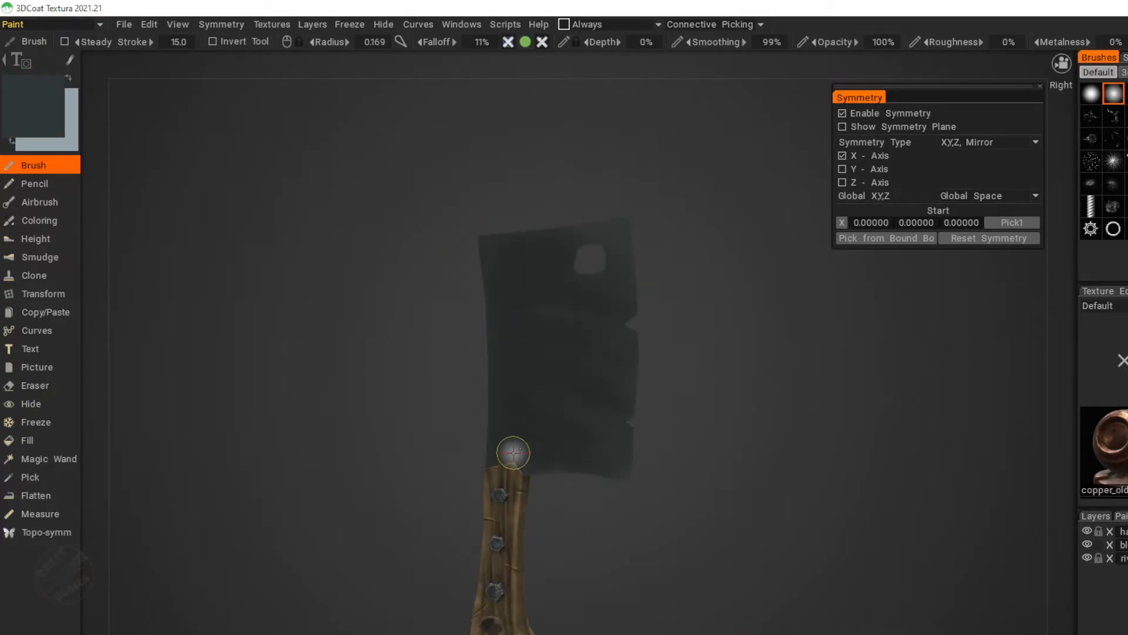
left_click_drag(566, 492, 506, 452)
left_click_drag(534, 350, 525, 388)
left_click_drag(588, 264, 496, 240)
left_click_drag(547, 500, 403, 320)
scroll(411, 317, "up", 3)
middle_click_drag(555, 162, 516, 329)
left_click_drag(516, 329, 382, 411)
scroll(529, 353, "down", 3)
Choose a lighter grey-blue and paint soft, cloudy patches across the blade's face.
left_click(48, 120)
left_click_drag(497, 425, 655, 501)
mouse_move(662, 162)
left_mouse_down()
mouse_move(670, 329)
mouse_move(658, 564)
left_mouse_up()
left_click_drag(627, 436, 593, 382)
right_click_drag(558, 509, 579, 509)
left_click_drag(580, 509, 540, 494)
mouse_move(535, 274)
left_mouse_down()
mouse_move(627, 274)
mouse_move(643, 235)
left_mouse_up()
left_click_drag(748, 481, 396, 404)
scroll(396, 403, "down", 3)
right_click_drag(558, 445, 536, 444)
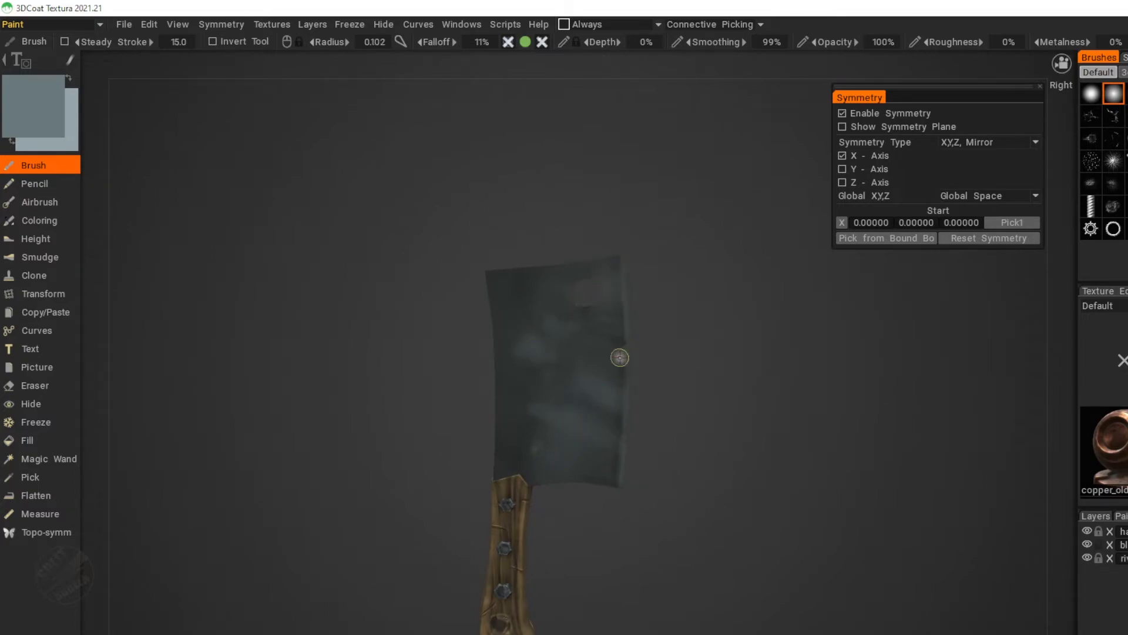
Lighten the blade's cutting edge and outer borders with the grey-blue using a smaller brush.
right_click_drag(622, 332, 614, 332)
scroll(639, 357, "up", 2)
right_click_drag(471, 395, 458, 395)
left_click_drag(469, 314, 446, 309)
left_click_drag(472, 249, 479, 491)
mouse_move(446, 310)
left_mouse_down()
mouse_move(464, 376)
mouse_move(441, 422)
mouse_move(481, 238)
left_mouse_up()
left_click_drag(715, 273, 376, 235)
left_click_drag(451, 523, 651, 506)
Sample a lighter grey-blue and paint thin highlights along the blade's outer edges.
key("v")
right_click_drag(694, 453, 764, 529)
middle_click_drag(764, 529, 666, 429)
middle_click_drag(664, 271, 614, 399)
left_click_drag(614, 395, 601, 94)
middle_click_drag(601, 94, 606, 306)
mouse_move(605, 294)
left_mouse_down()
mouse_move(591, 202)
mouse_move(470, 219)
left_mouse_up()
left_click_drag(711, 441, 767, 522)
left_click_drag(574, 376, 507, 304)
mouse_move(462, 176)
left_mouse_down()
mouse_move(482, 188)
mouse_move(470, 183)
left_mouse_up()
mouse_move(517, 303)
left_mouse_down()
mouse_move(568, 295)
mouse_move(550, 298)
left_mouse_up()
Paint pale blue highlights around the blade's hole, corners and notches with a small brush.
middle_click_drag(494, 220, 664, 197)
left_click_drag(340, 241, 382, 247)
mouse_move(426, 426)
left_mouse_down()
mouse_move(409, 245)
mouse_move(599, 229)
left_mouse_up()
left_click_drag(617, 220, 663, 239)
right_click_drag(663, 239, 529, 353)
middle_click_drag(469, 441, 452, 289)
left_click_drag(663, 494, 552, 505)
right_click_drag(552, 506, 576, 458)
middle_click_drag(454, 287, 398, 433)
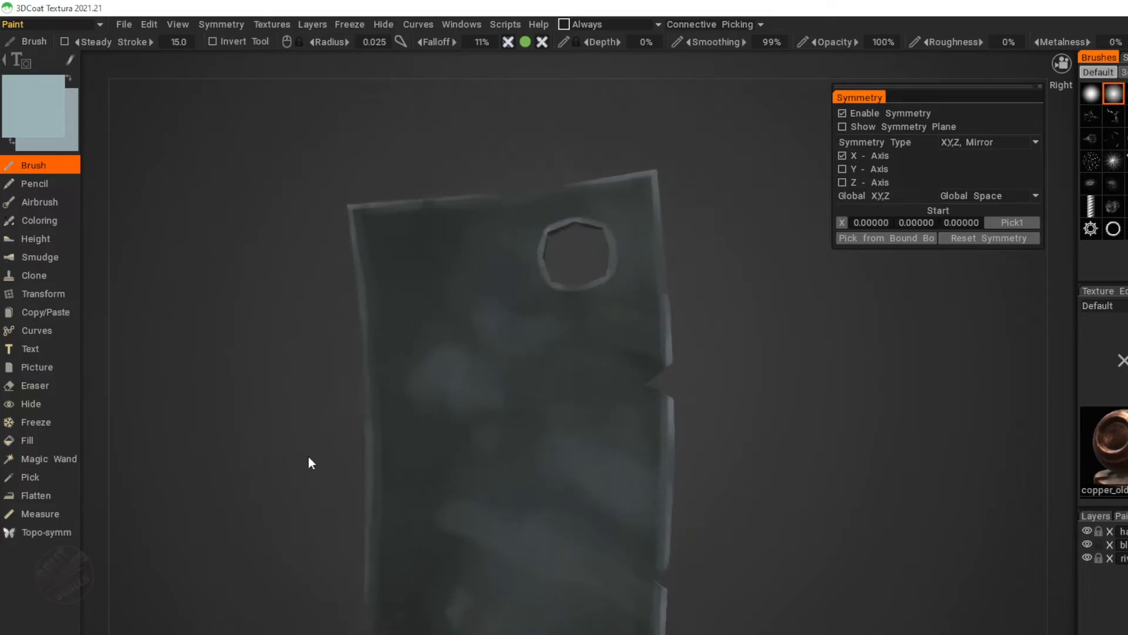
Brighten the cutting edge and the notch edges with short strokes of a paler blue.
middle_click_drag(696, 496, 584, 495)
mouse_move(645, 550)
right_mouse_down()
mouse_move(623, 594)
mouse_move(617, 558)
right_mouse_up()
left_click_drag(617, 558, 637, 552)
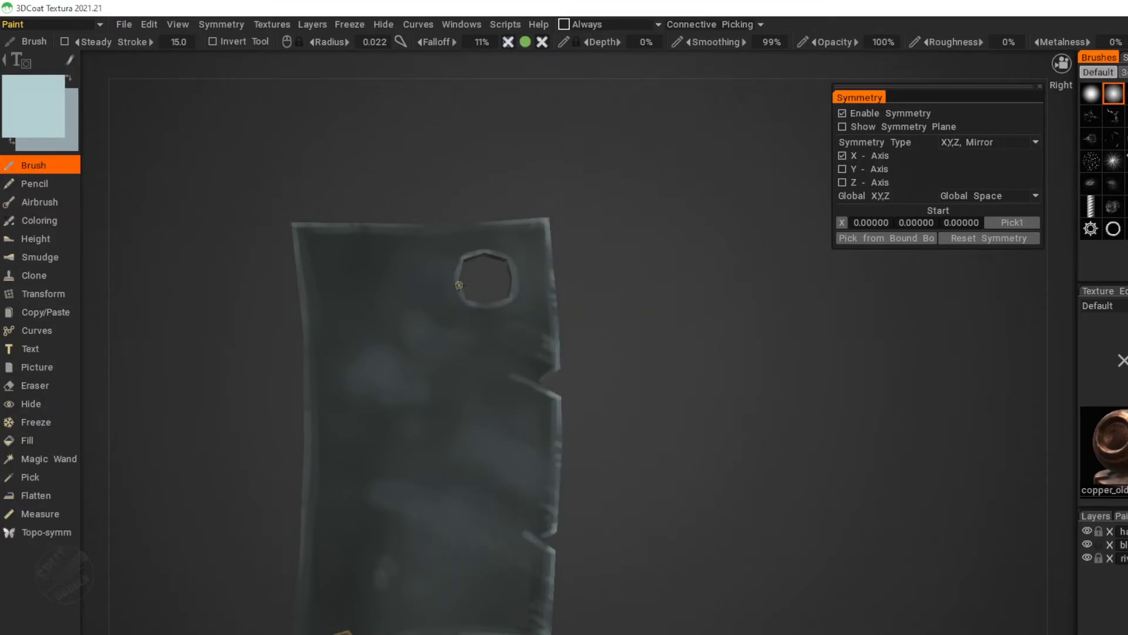
Paint diagonal pale blue scratches across the blade's face at brush radius 0.022.
left_click_drag(441, 498, 520, 554)
left_click_drag(512, 420, 432, 382)
left_click_drag(377, 504, 427, 545)
mouse_move(294, 440)
right_mouse_down()
mouse_move(287, 483)
mouse_move(287, 449)
right_mouse_up()
left_click_drag(364, 302, 453, 354)
left_click_drag(489, 441, 454, 477)
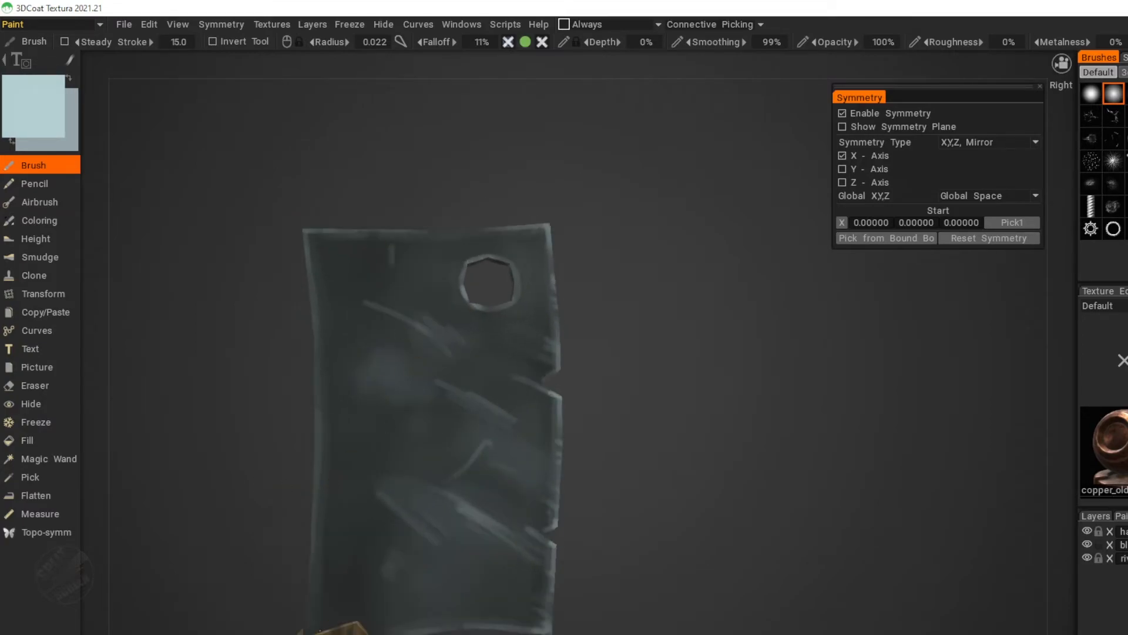
Sample a mid grey, shade the blade's spine and wash grey over its face at brush radius 0.595.
key("v")
left_click_drag(357, 513, 235, 517)
left_click_drag(357, 518, 318, 526)
left_click_drag(239, 523, 206, 522)
left_click_drag(484, 444, 463, 471)
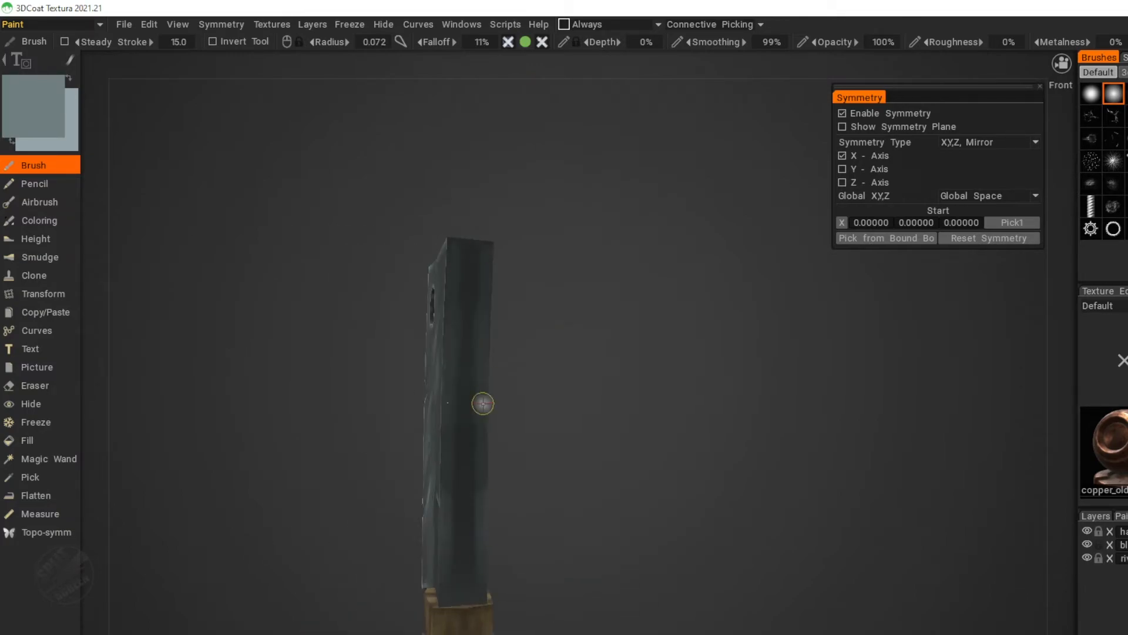
mouse_move(388, 232)
left_mouse_down()
mouse_move(339, 252)
mouse_move(238, 381)
mouse_move(188, 406)
left_mouse_up()
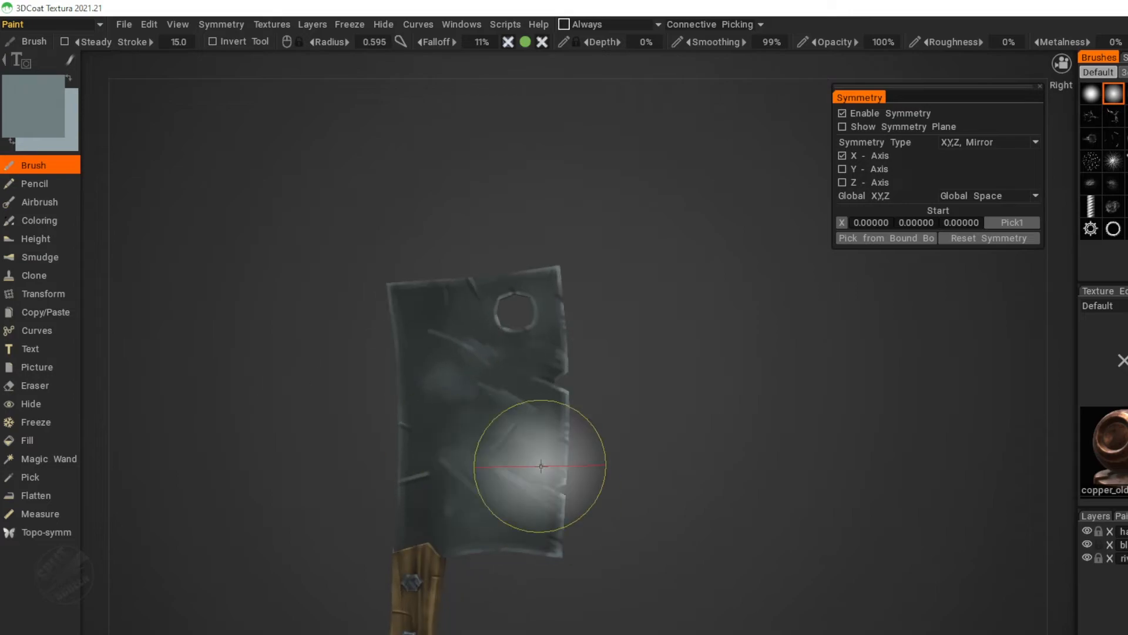
mouse_move(446, 448)
left_mouse_down()
mouse_move(499, 438)
mouse_move(304, 416)
left_mouse_up()
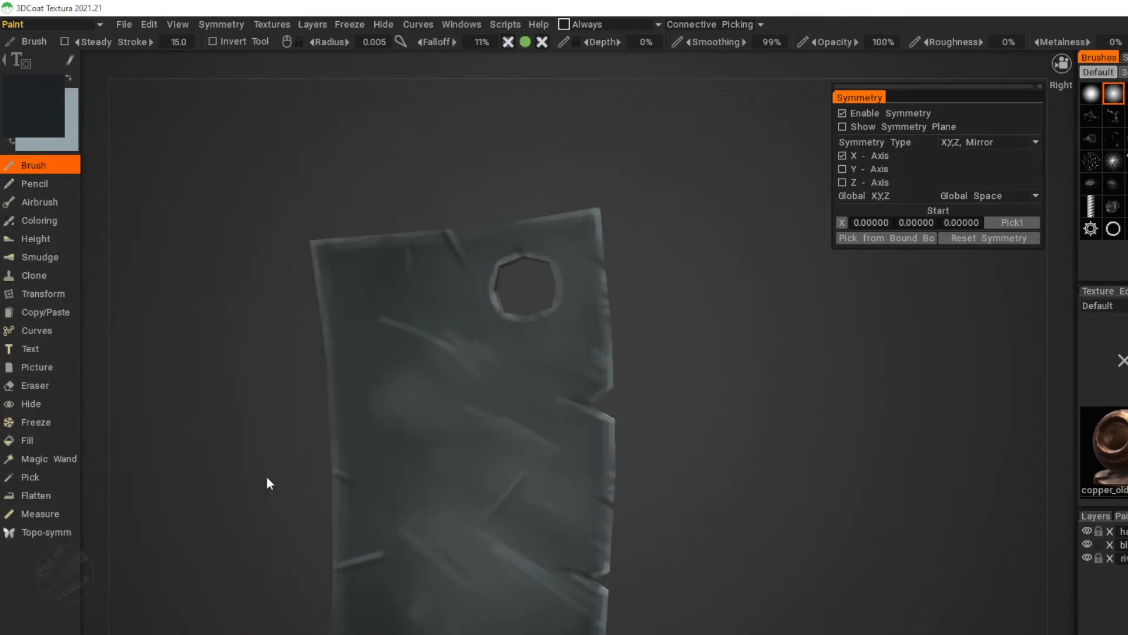
Paint fine dark cracks at the blade's hole and edges and outline them in pale blue at brush radius 0.005.
left_click_drag(267, 483, 539, 419)
scroll(726, 353, "up", 2)
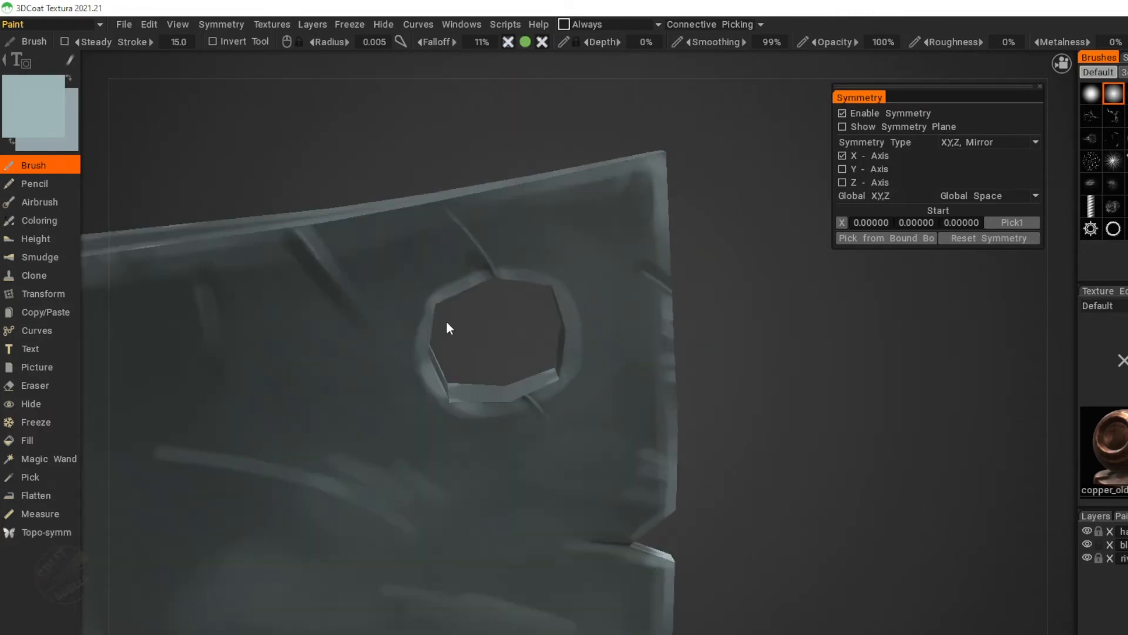
scroll(257, 426, "down", 7)
scroll(257, 425, "up", 1)
left_click_drag(298, 498, 329, 500)
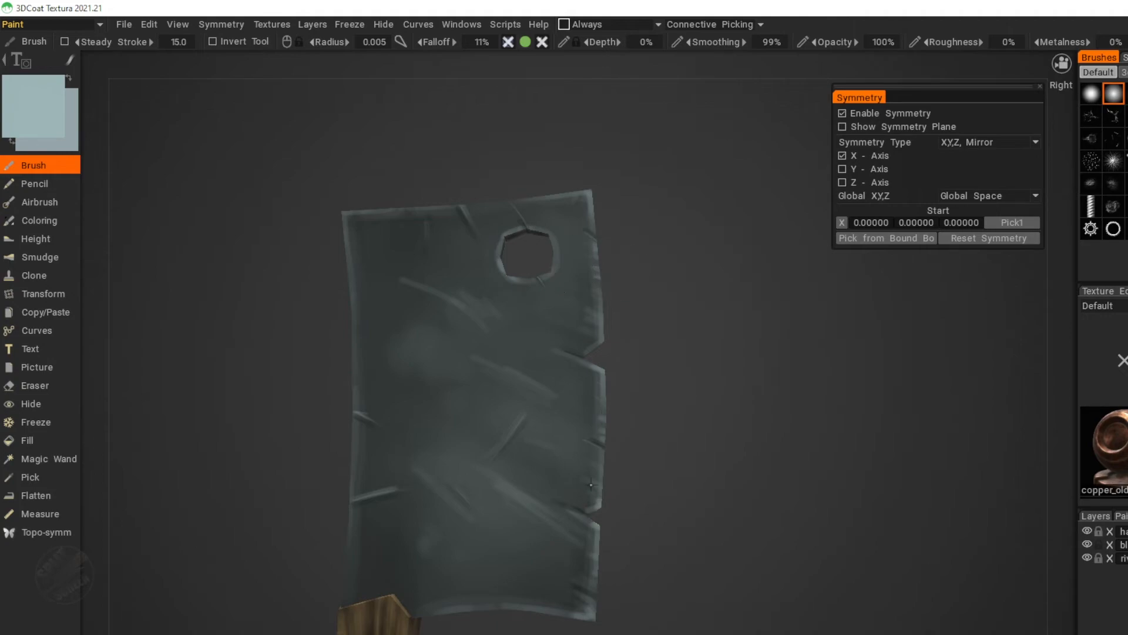
Lighten the blade's face with soft pale blue strokes, starting at brush radius 0.729.
scroll(646, 611, "down", 3)
right_click_drag(474, 272, 555, 277)
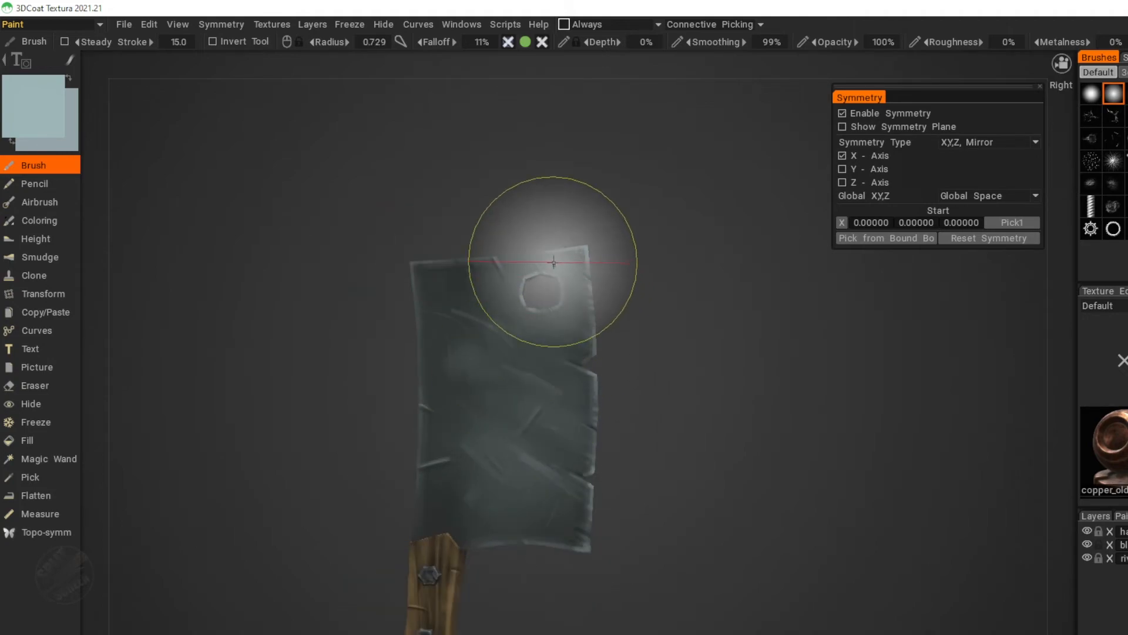
mouse_move(377, 312)
left_mouse_down()
mouse_move(404, 315)
mouse_move(345, 320)
mouse_move(555, 403)
left_mouse_up()
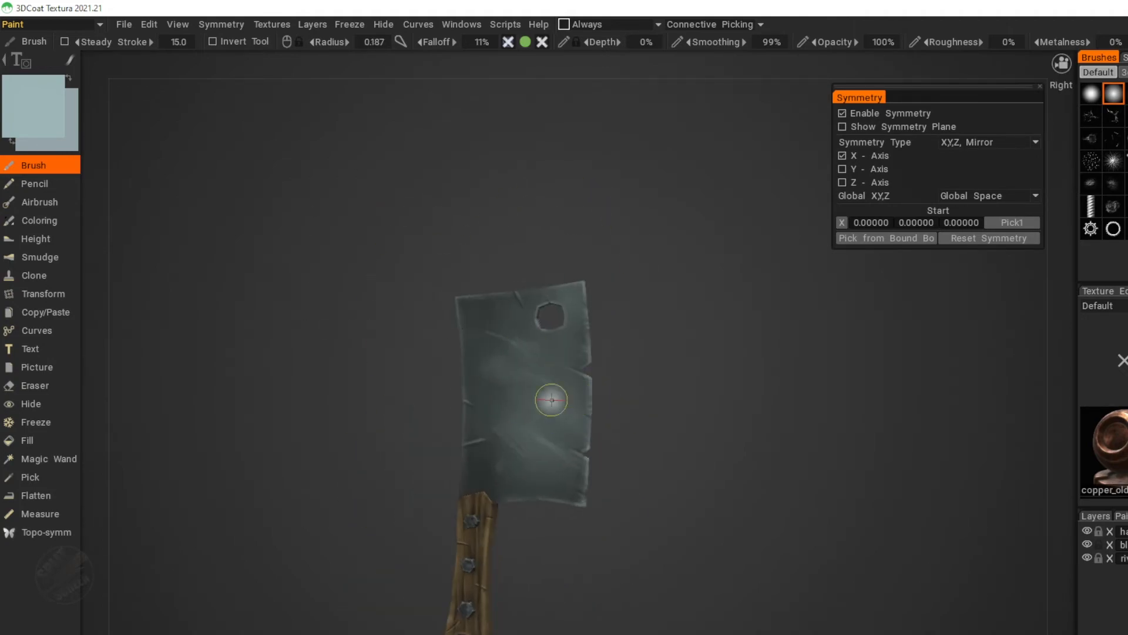
Touch up the pale highlights on the blade's scratches and edges with a small brush of radius 0.034.
scroll(595, 247, "up", 3)
scroll(460, 546, "down", 3)
left_click_drag(640, 470, 354, 458)
scroll(359, 457, "up", 2)
middle_click_drag(362, 459, 419, 528)
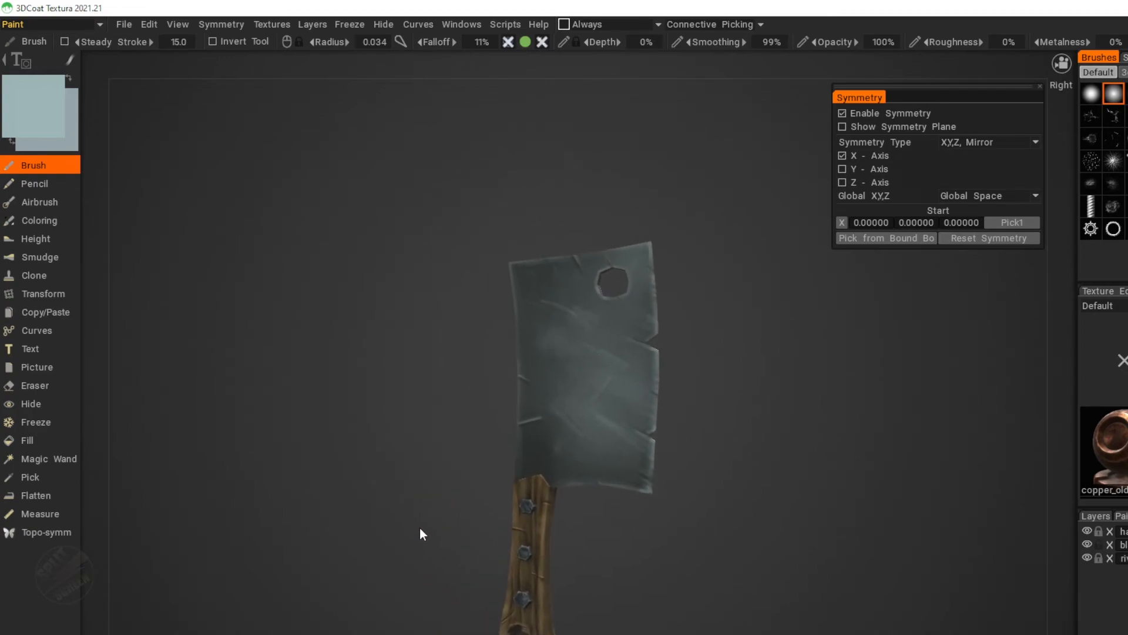